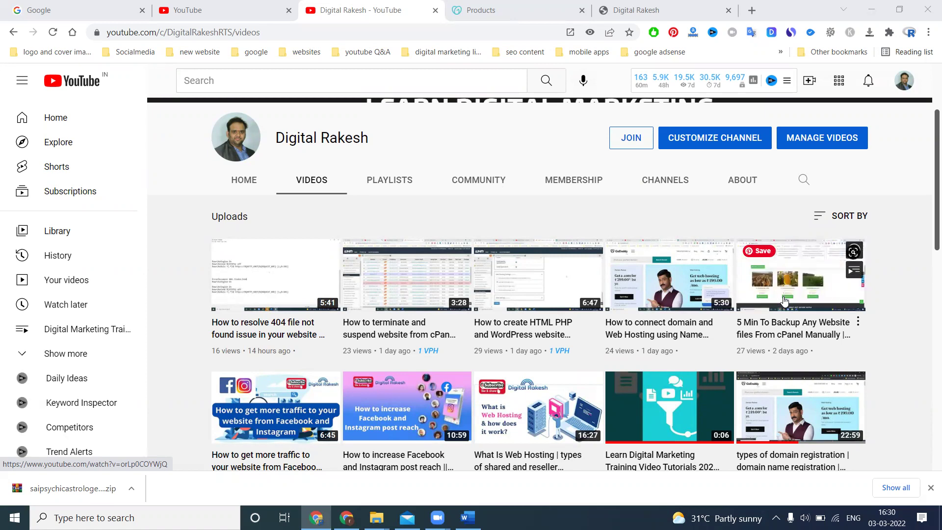
- Switch to the GoDaddy products page and start the renewal of the expired domain skill2digital.com
left_click(558, 5)
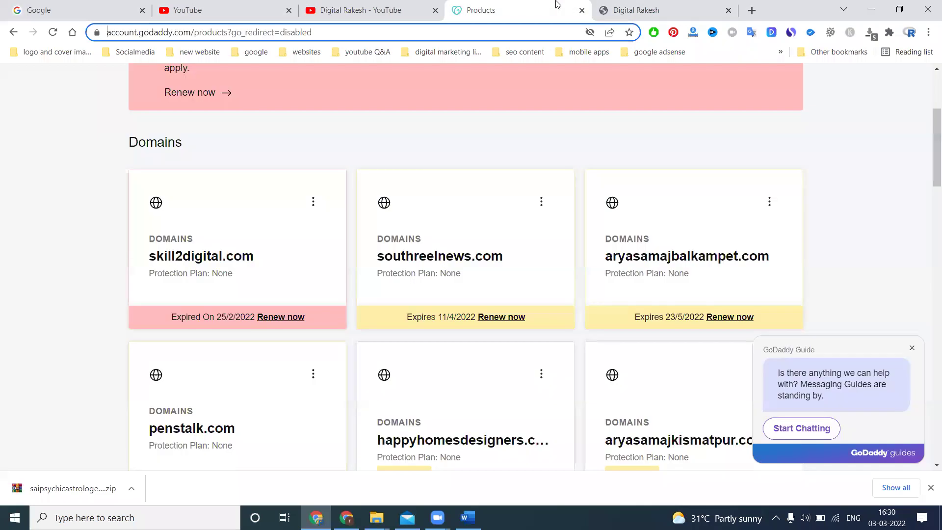
left_click(295, 318)
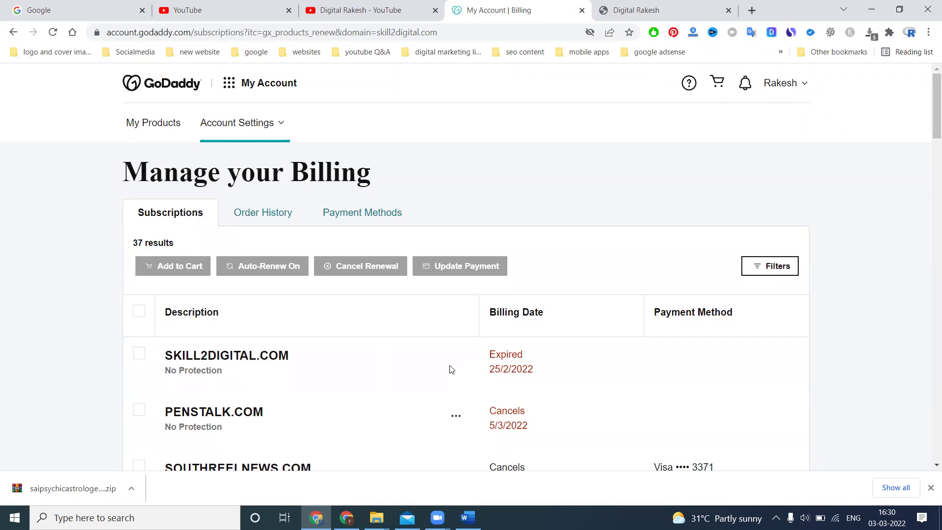
- Open the SKILL2DIGITAL.COM website from the subscriptions list to check whether it loads, and close its page again
double_click(199, 360)
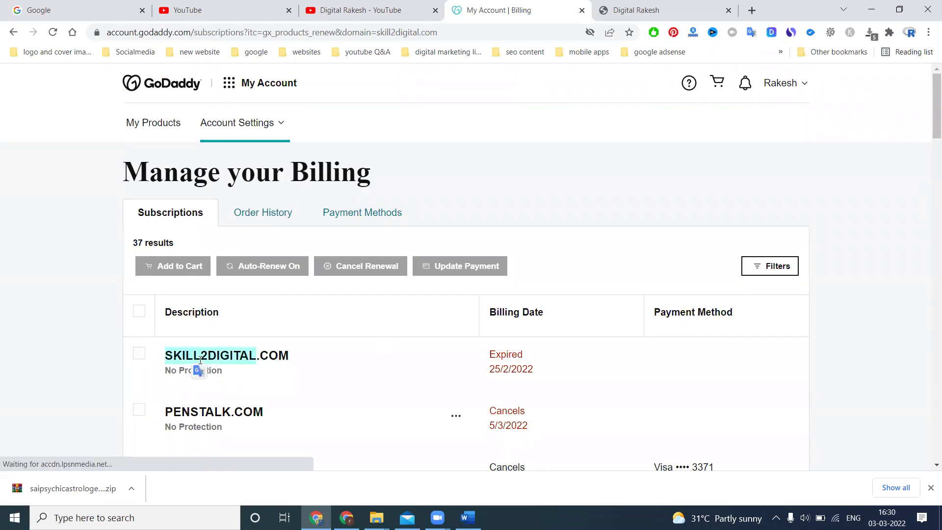
left_click(206, 357)
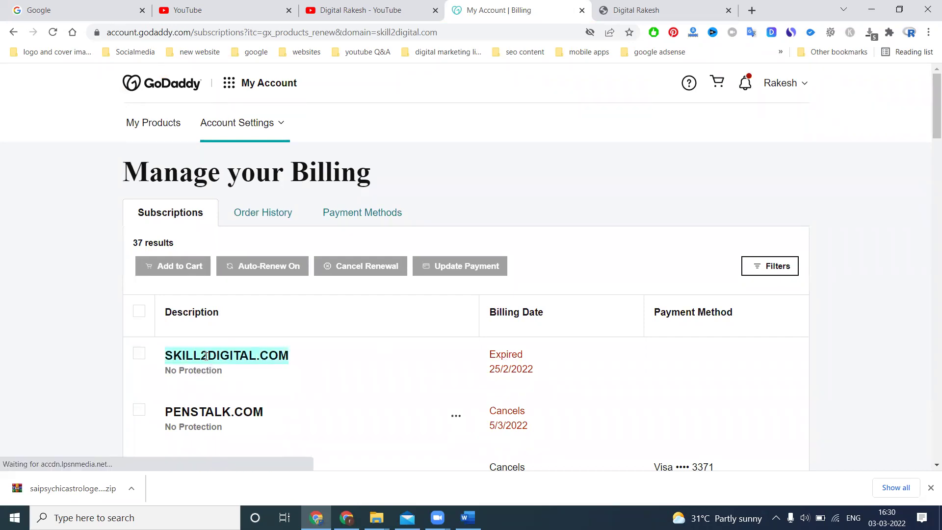
right_click(206, 355)
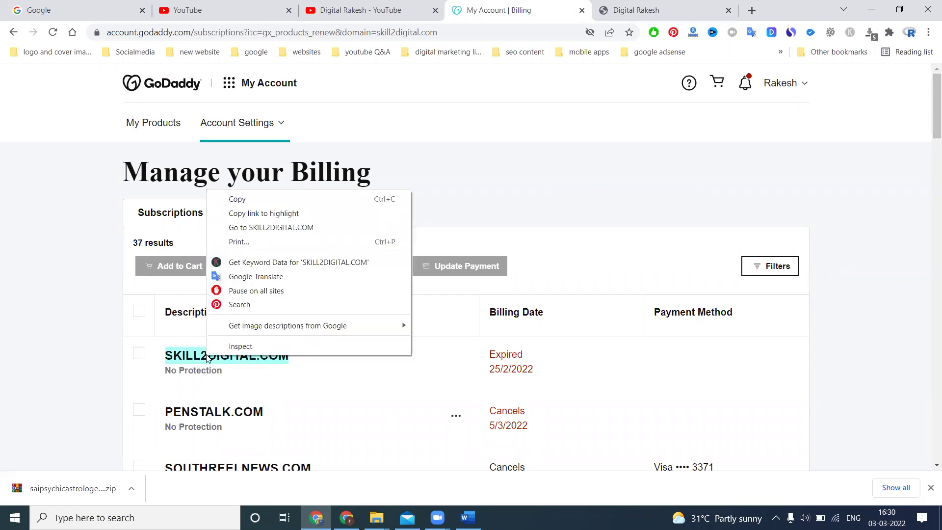
left_click(246, 228)
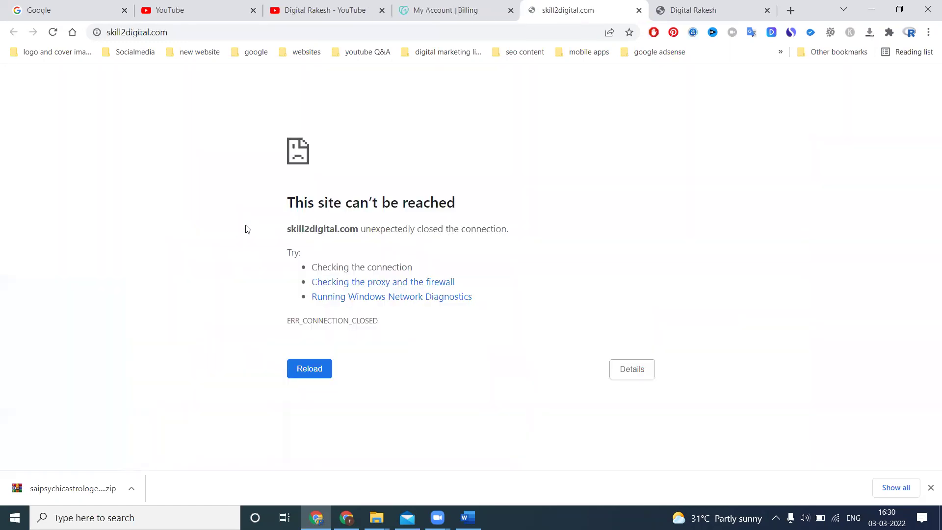
left_click(639, 10)
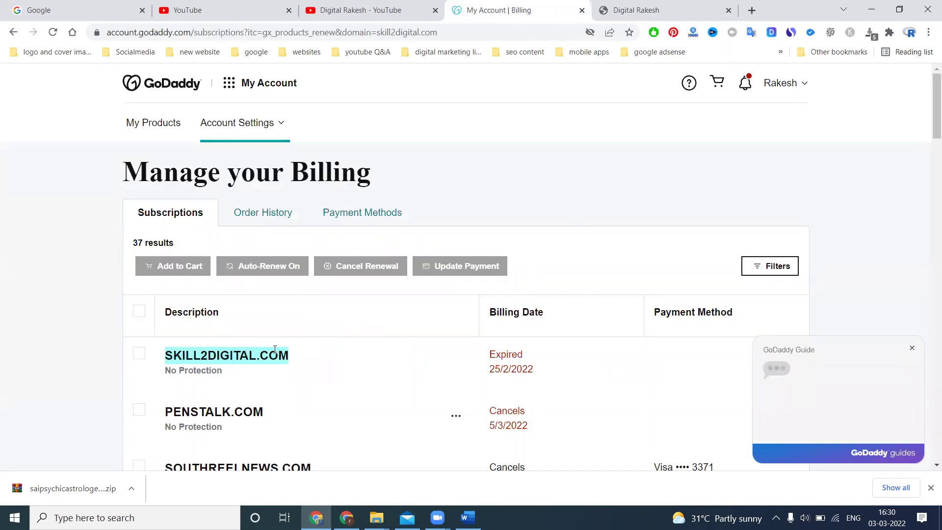
- Add the SKILL2DIGITAL.COM subscription to the cart, dismiss the chat guide and display the cart
left_click(139, 353)
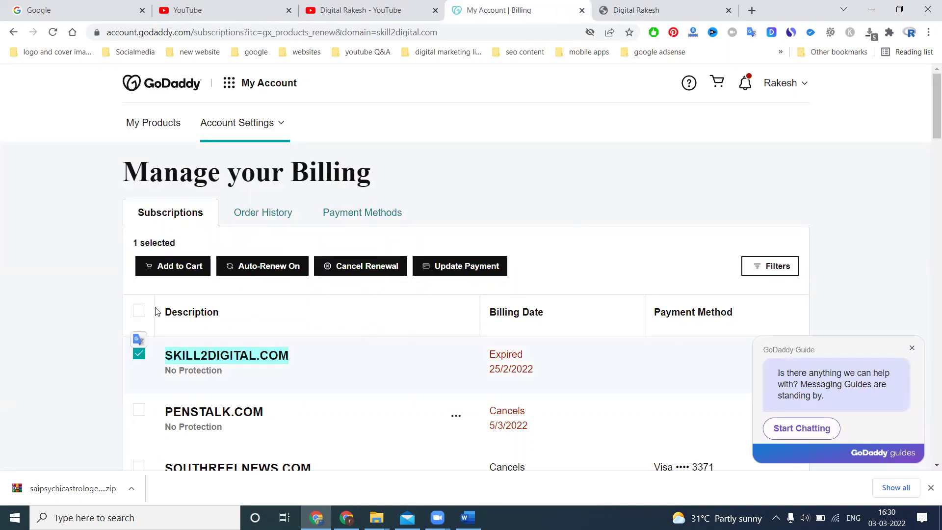
left_click(166, 265)
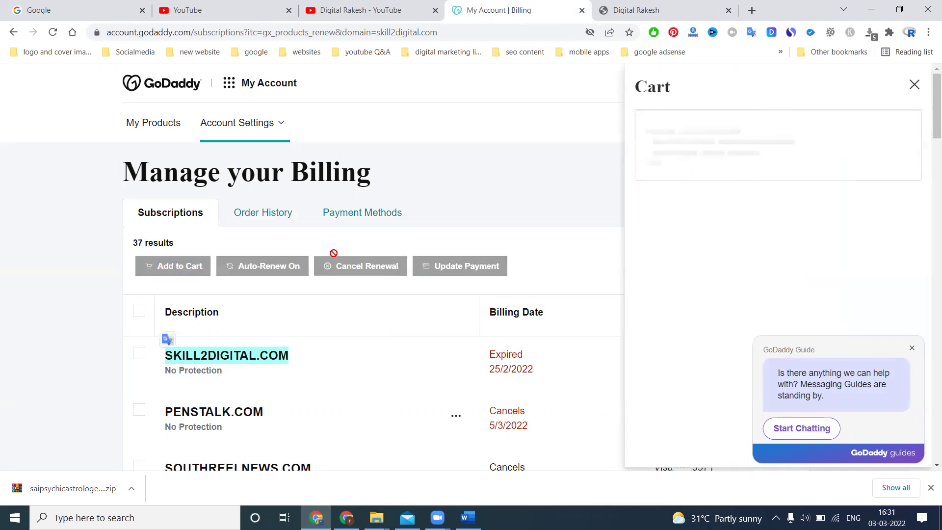
left_click(911, 348)
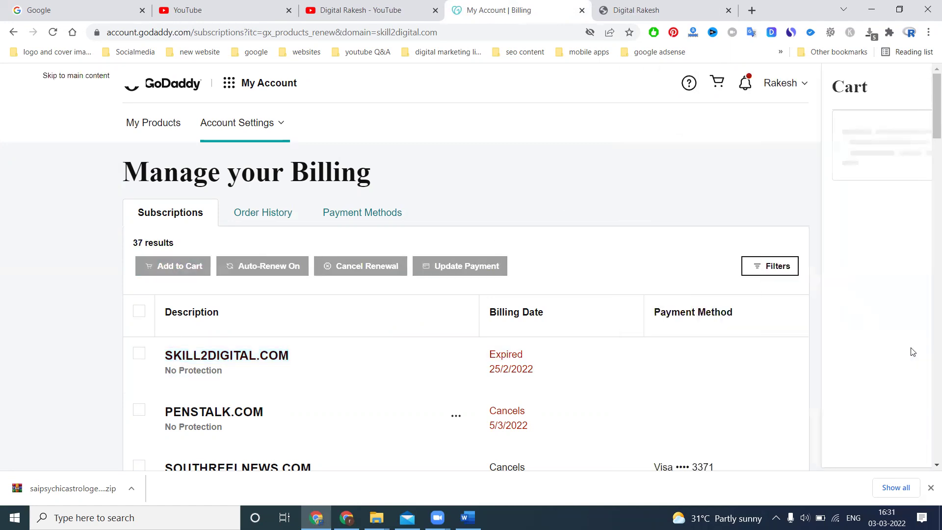
left_click(717, 83)
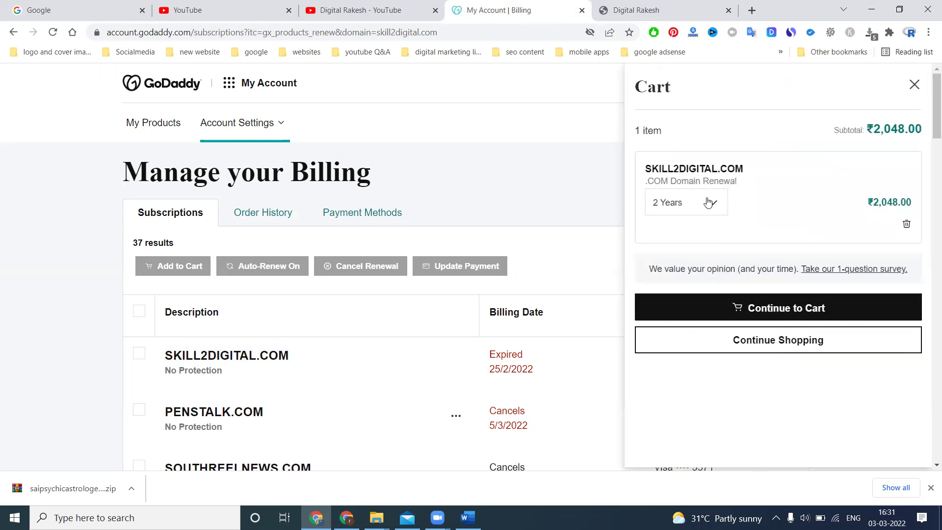
- Set the SKILL2DIGITAL.COM renewal term to 1 year and continue to the full cart page
left_click(696, 210)
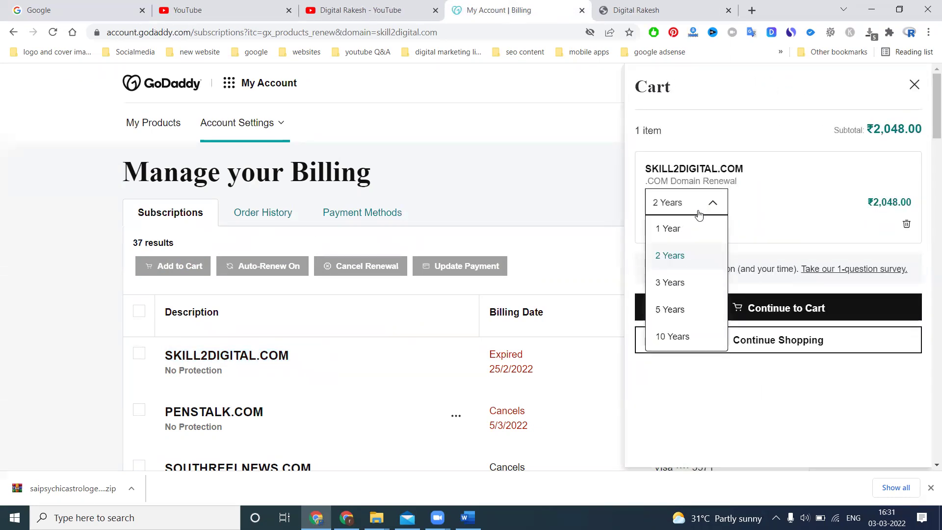
left_click(686, 232)
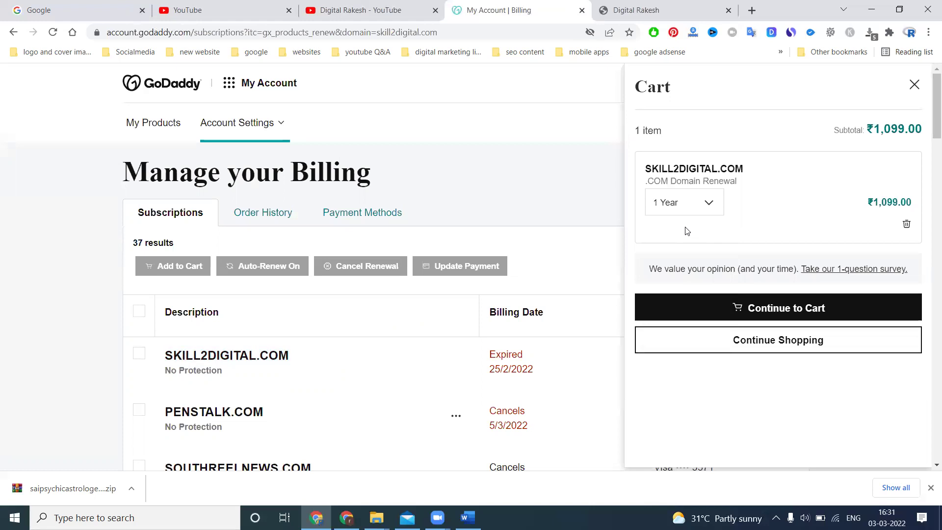
key("super+r")
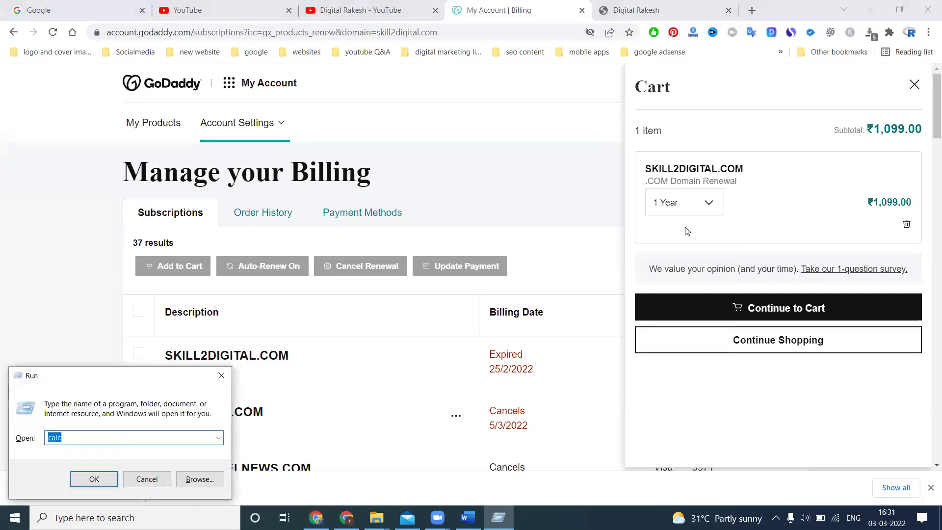
left_click(794, 318)
left_click(794, 317)
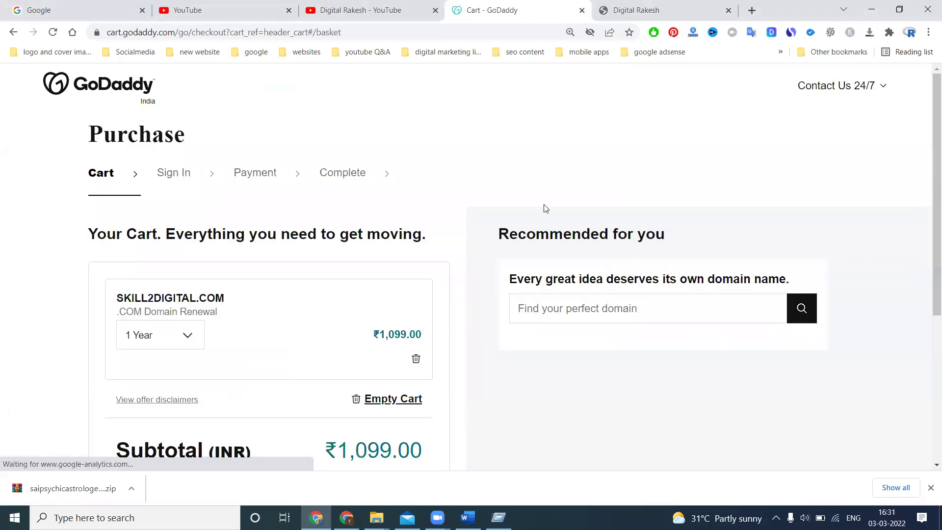
- Review the cart with the SKILL2DIGITAL.COM renewal and proceed to pay
scroll(253, 126, "down", 4)
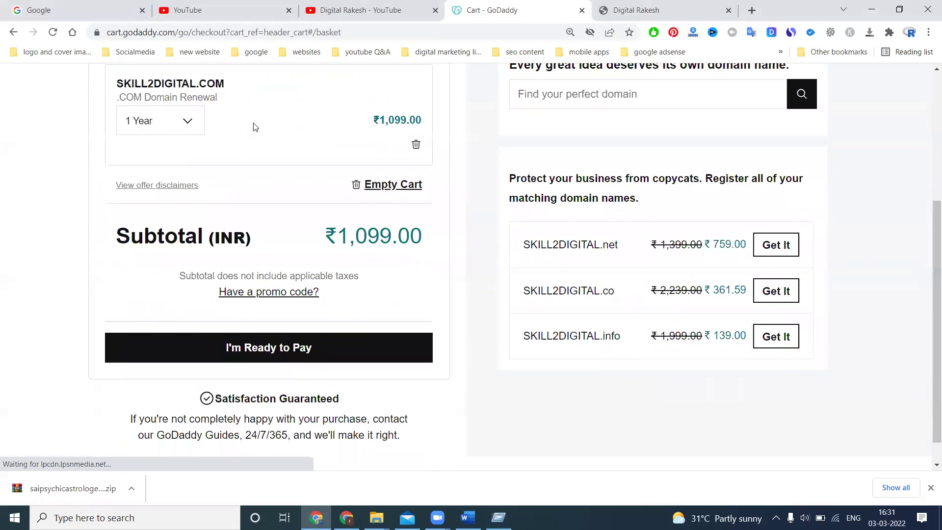
scroll(255, 126, "up", 2)
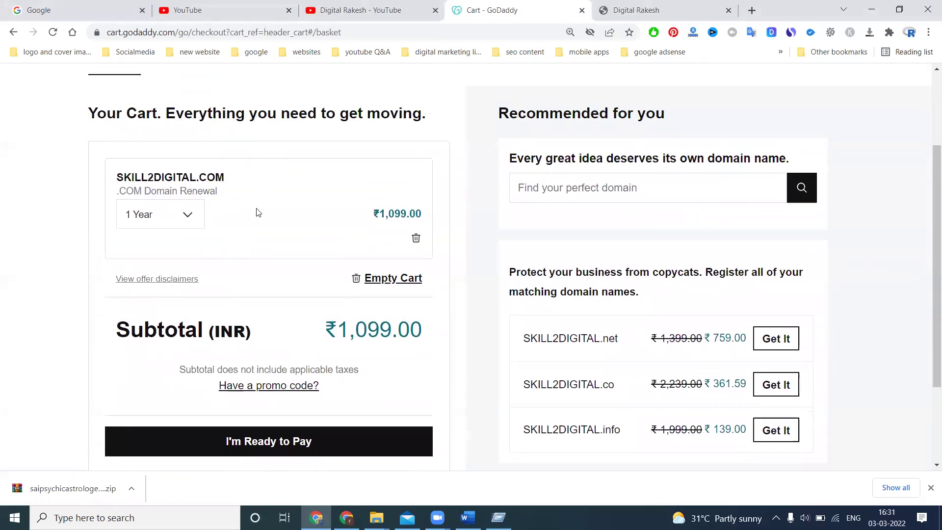
scroll(220, 327, "down", 3)
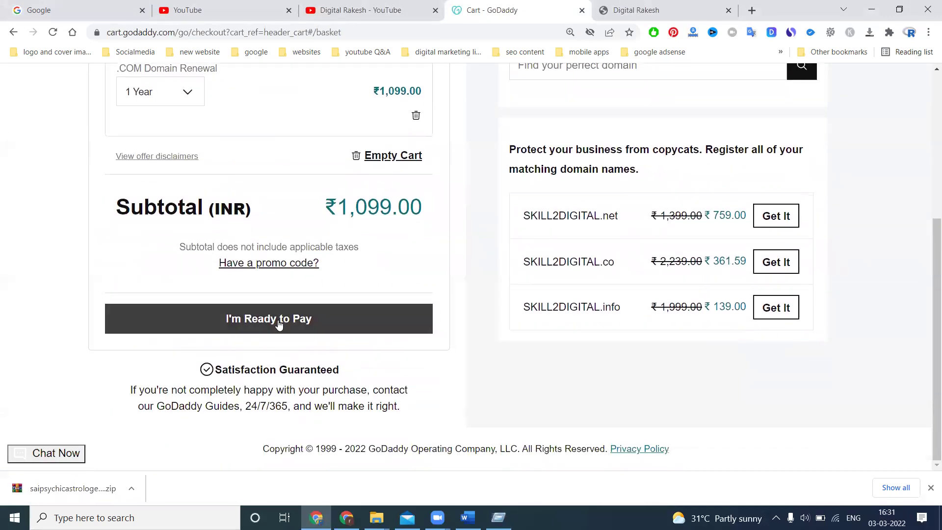
left_click(279, 325)
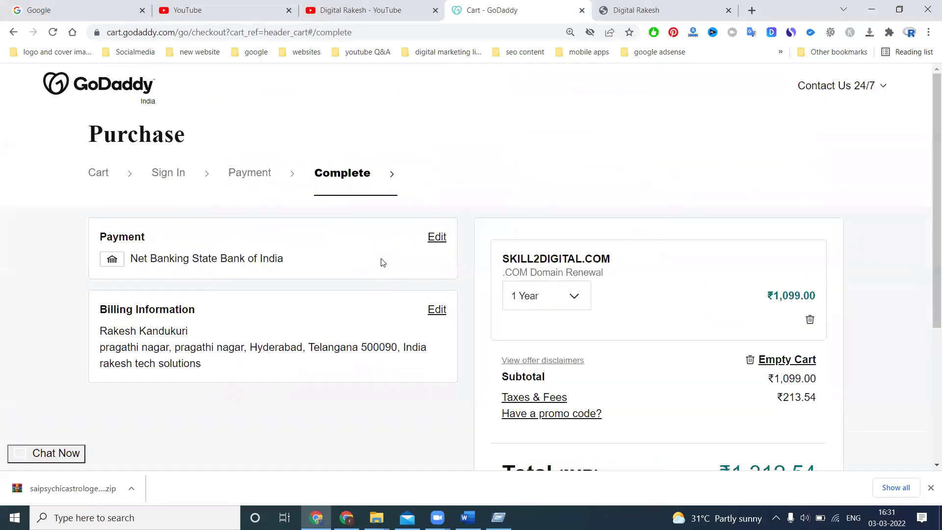
- Switch the renewal term to 2 years to check its total, and set it back to 1 year
scroll(543, 352, "down", 4)
scroll(637, 311, "up", 3)
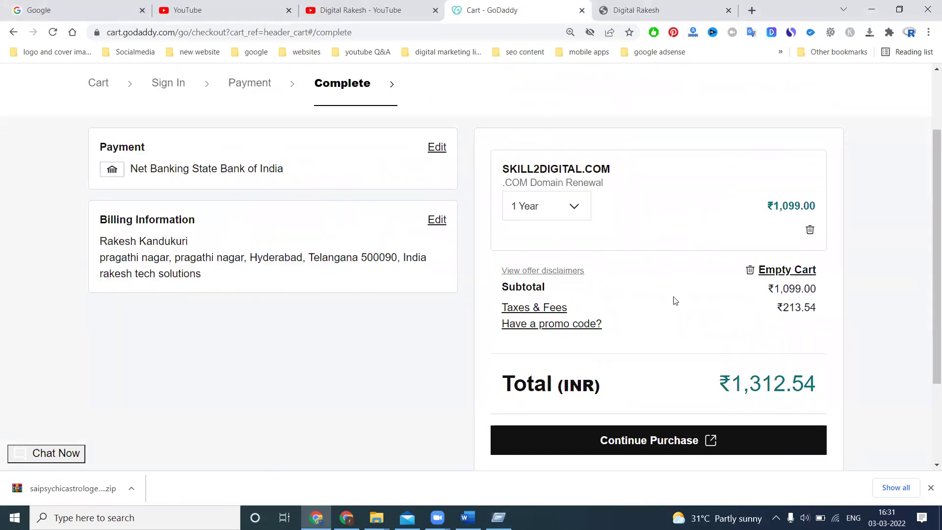
left_click(563, 210)
left_click(544, 262)
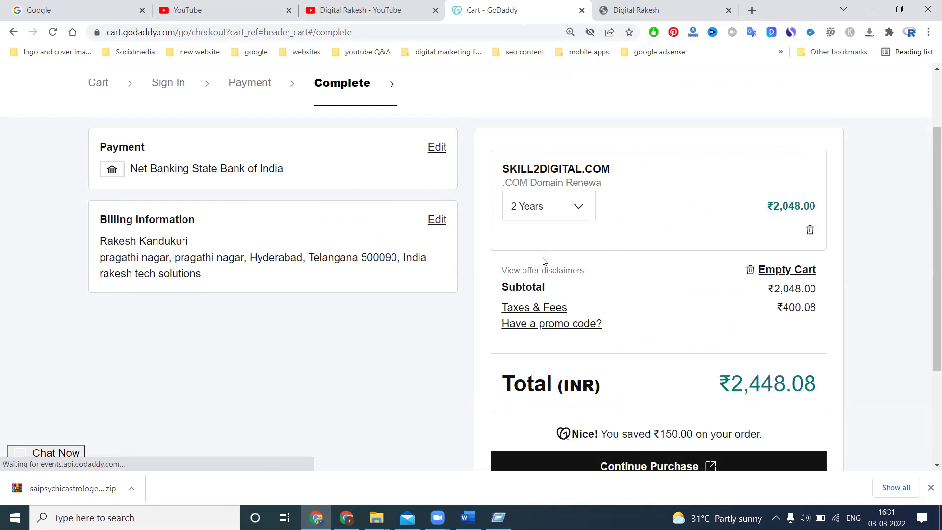
left_click(519, 210)
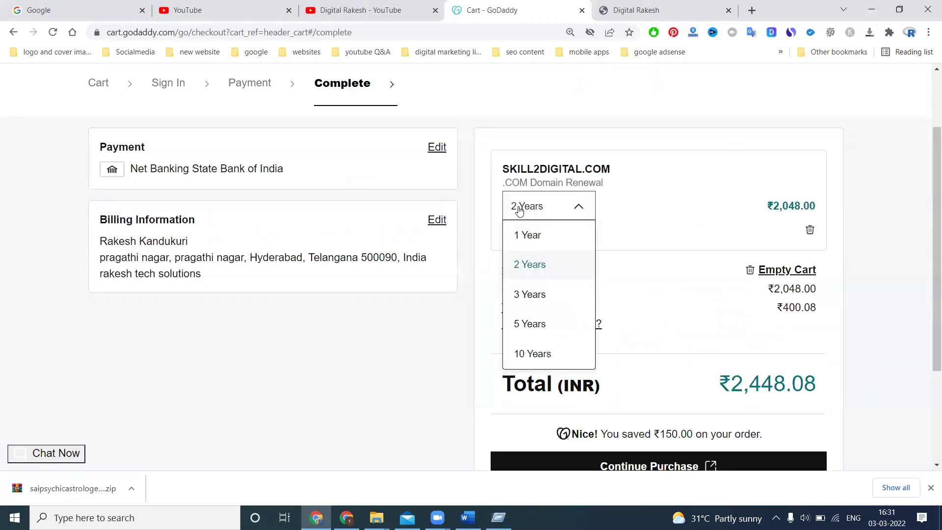
left_click(533, 236)
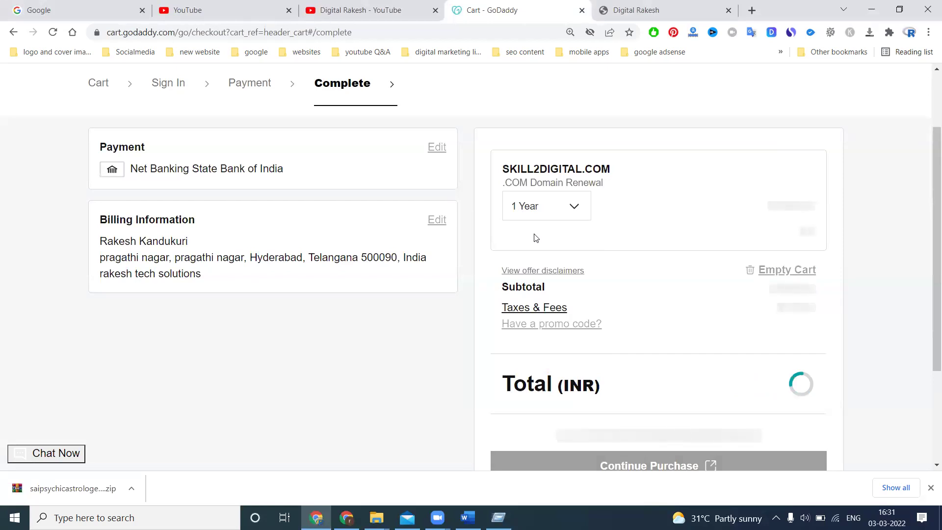
- Open Calculator and multiply the one-year total of 1312.54 by 2
key("super+r")
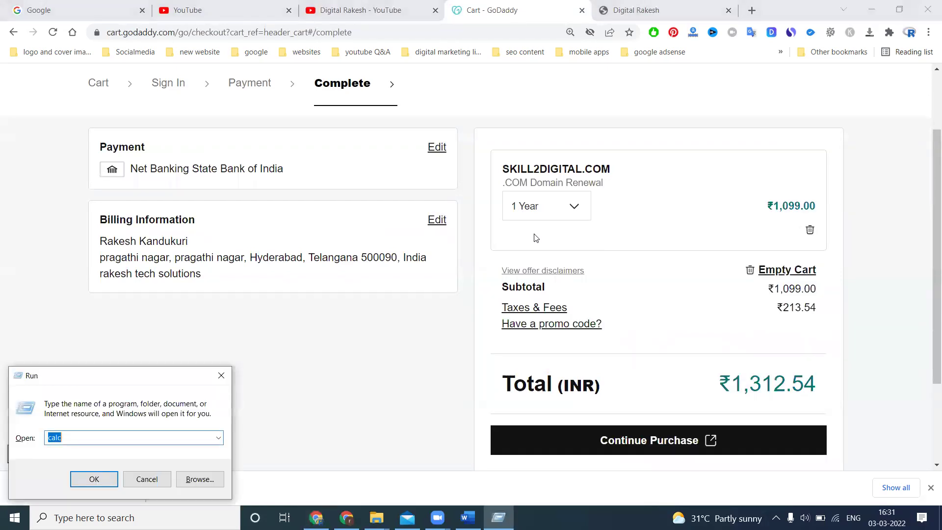
key("Return")
type("1,312.54")
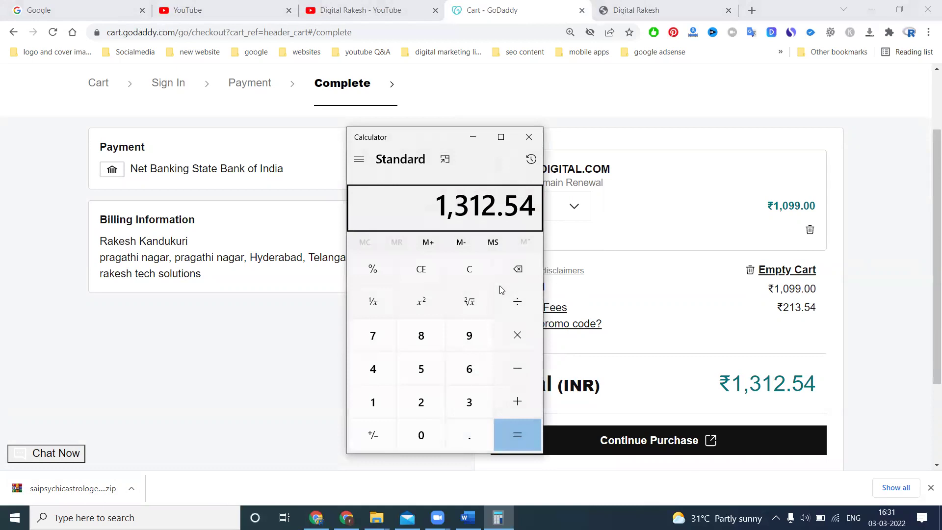
key("asterisk")
key("2")
key("Return")
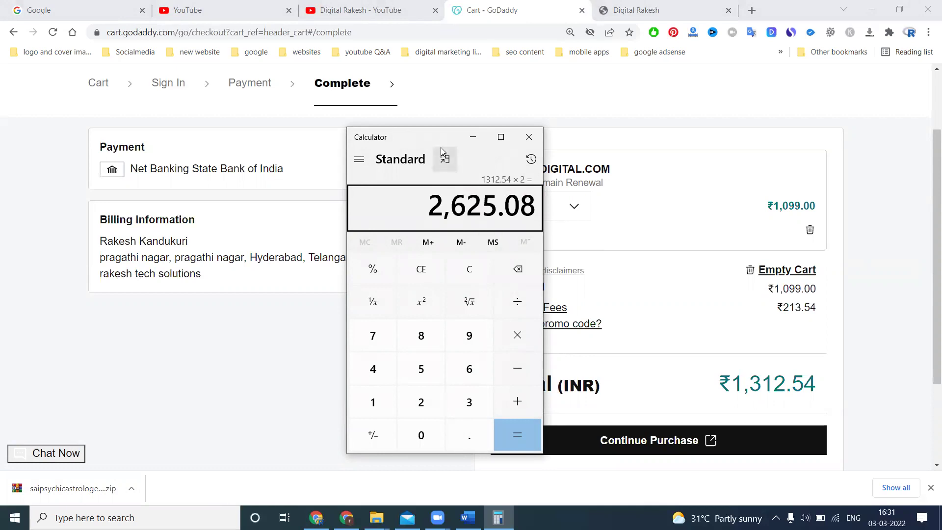
- Move the calculator aside and set the domain's renewal term to 2 years in the checkout
left_click_drag(433, 135, 351, 136)
left_click(558, 208)
left_click(558, 208)
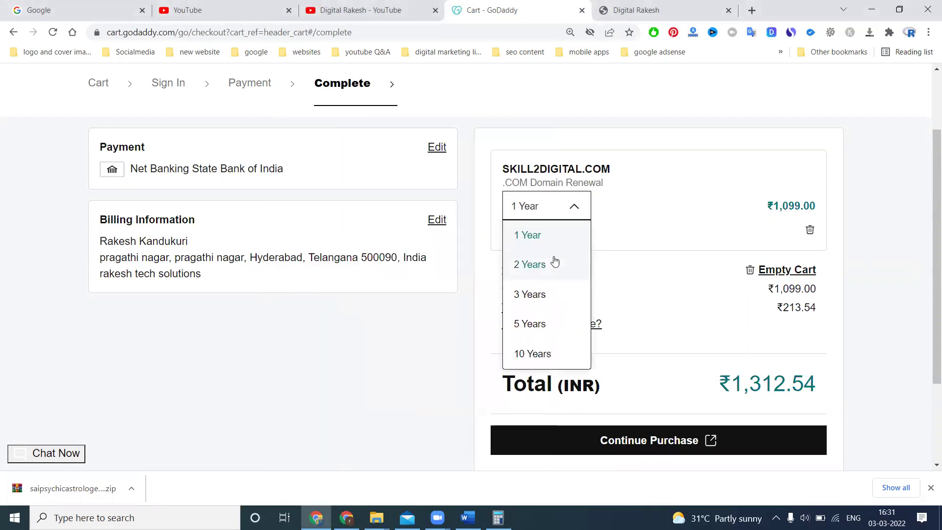
left_click(555, 261)
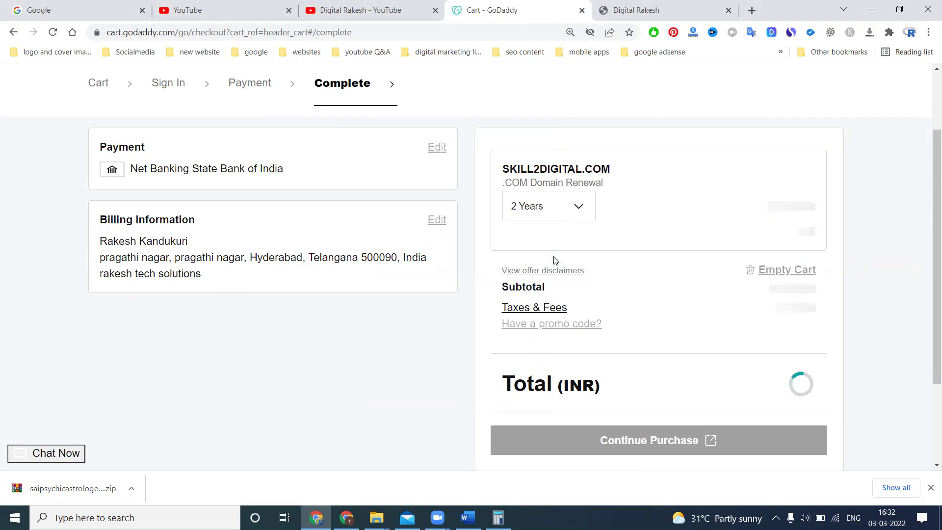
- Return to Calculator and subtract the two-year price of 2448 from the doubled one-year total
key("alt+Tab")
type("- 244")
type("8 -")
key("Return")
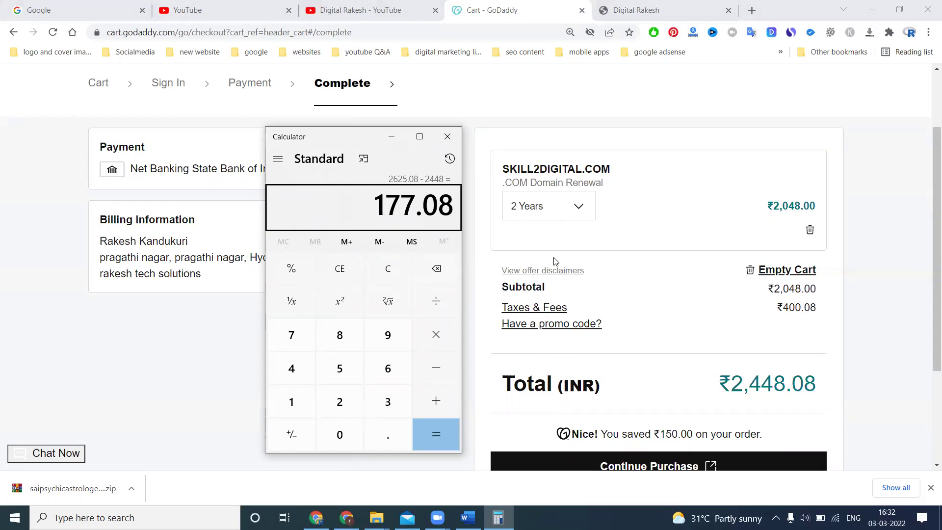
- Set the renewal term to 3 years in the checkout and divide its total of 3937.61 by 3 in Calculator
left_click(545, 207)
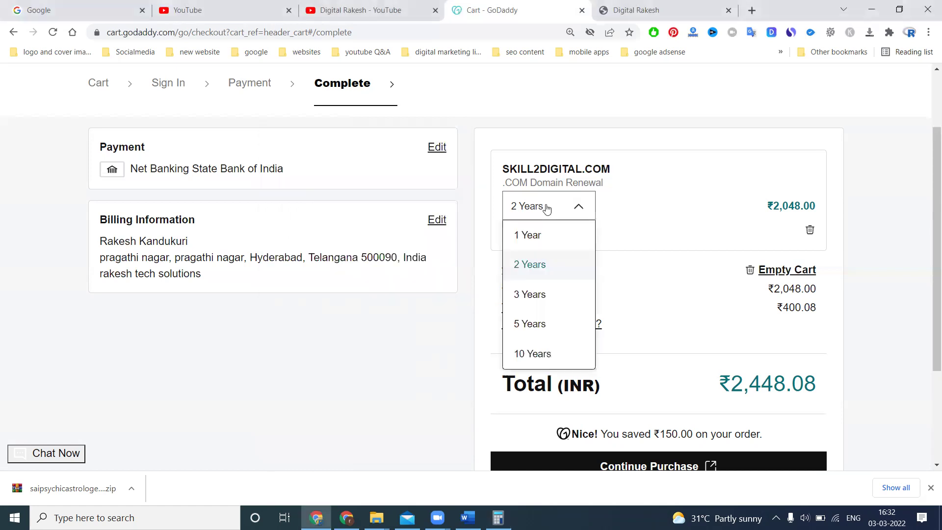
left_click(531, 294)
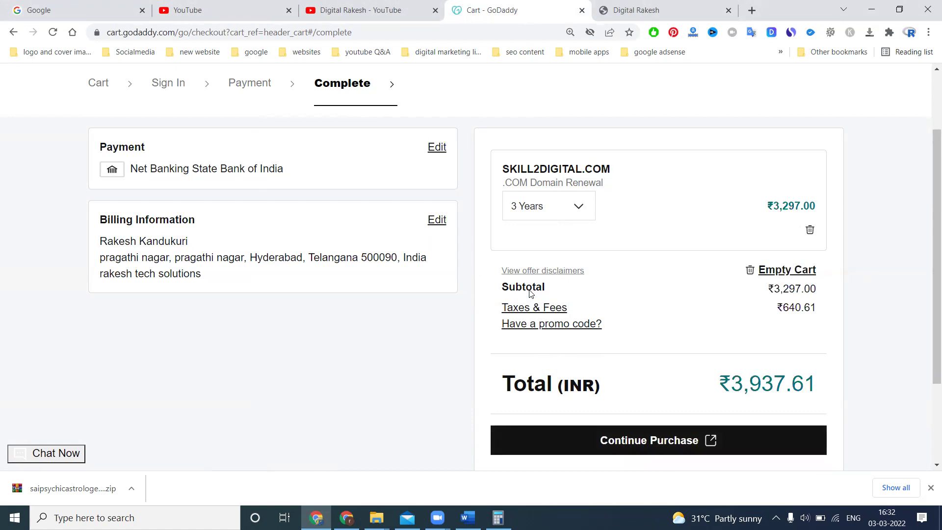
left_click(498, 517)
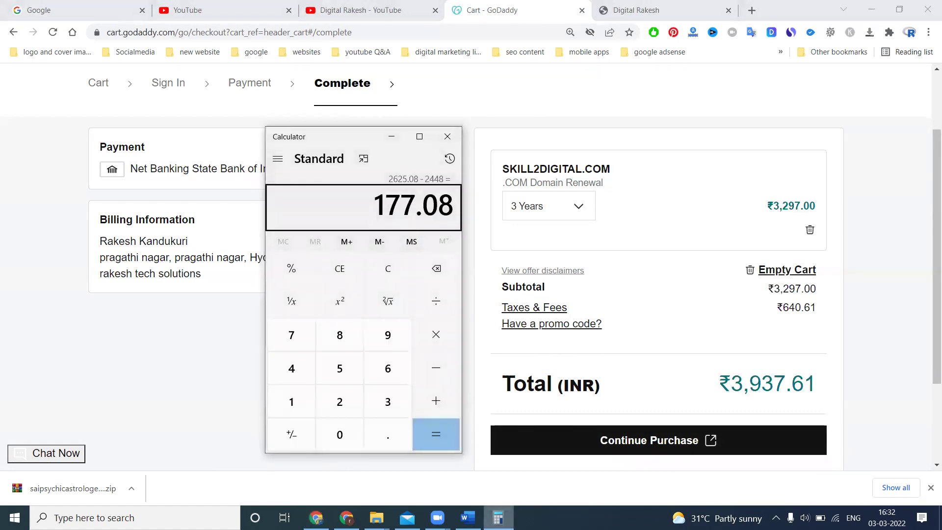
key("Escape")
type("3")
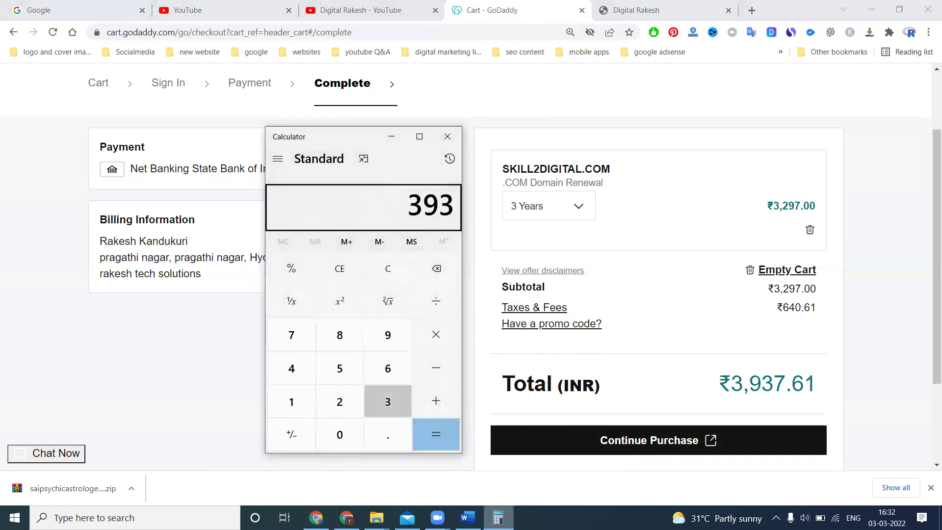
type(",937.61")
key("slash")
type("3")
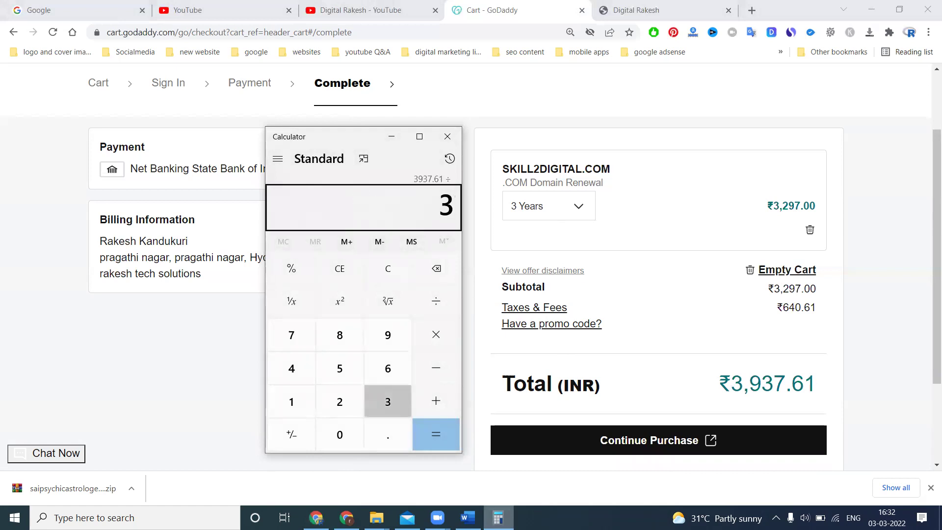
key("Return")
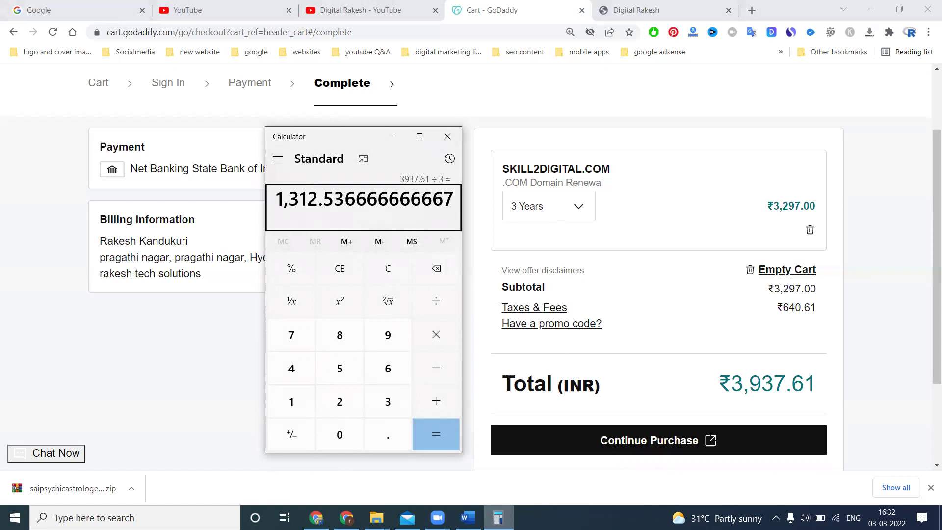
- Set the skill2digital.com renewal term back to 1 Year and close Calculator
left_click(564, 210)
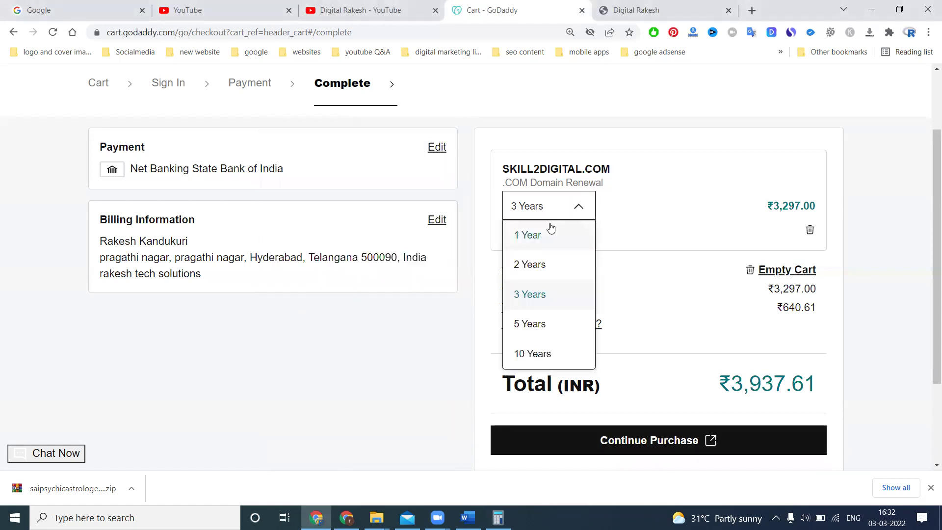
left_click(547, 234)
left_click(498, 517)
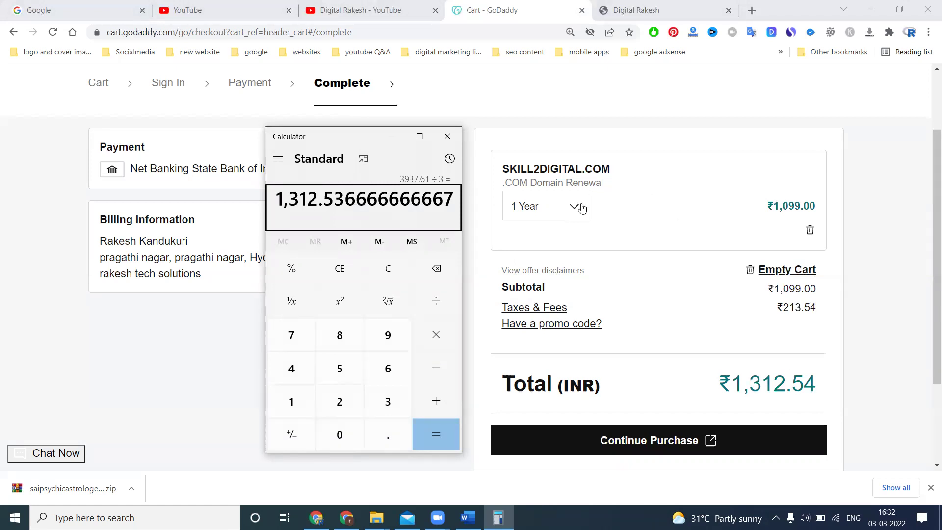
left_click(447, 136)
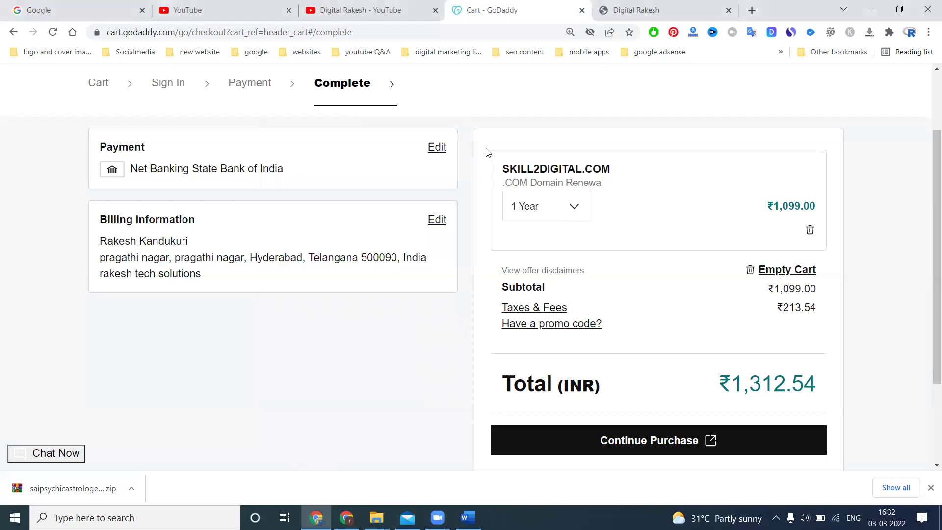
- Try to purchase the 1 Year renewal through State Bank of India net banking, closing the bank's login window without signing in
left_click(574, 208)
left_click(541, 237)
scroll(626, 333, "down", 3)
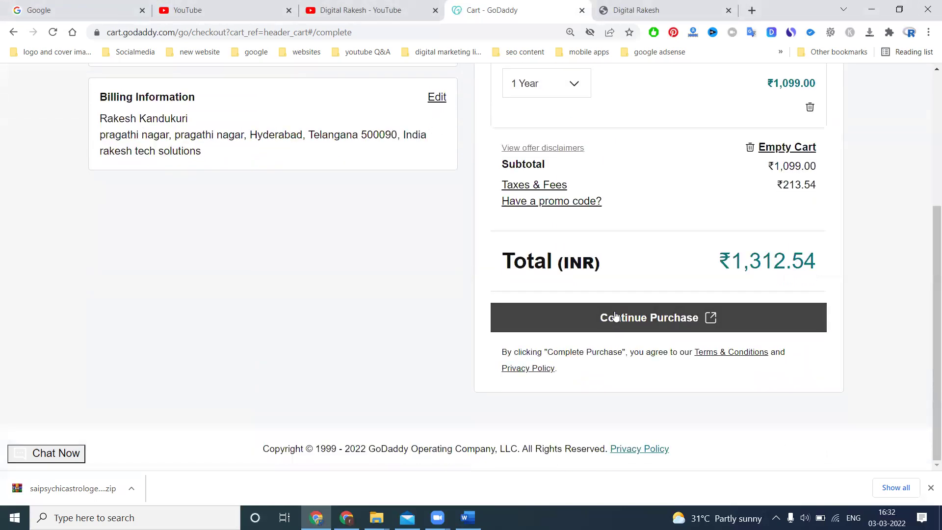
left_click(616, 317)
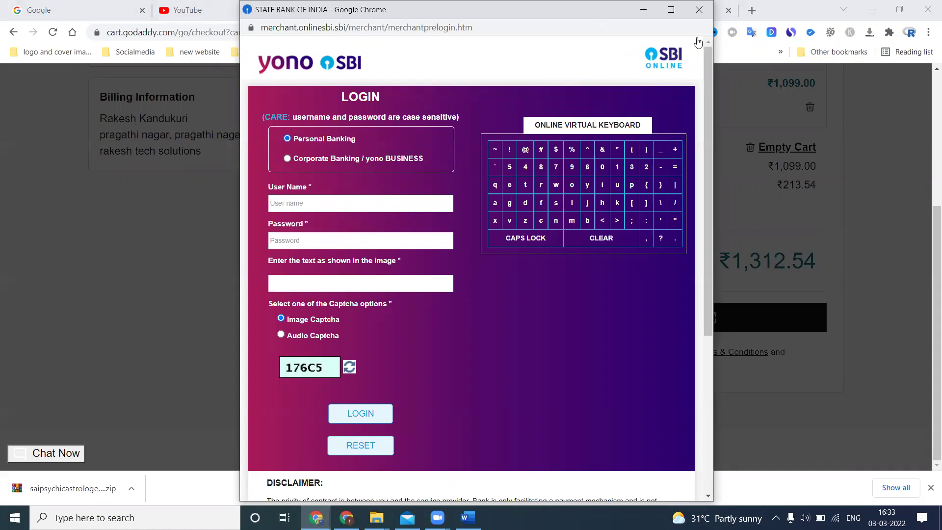
left_click(699, 10)
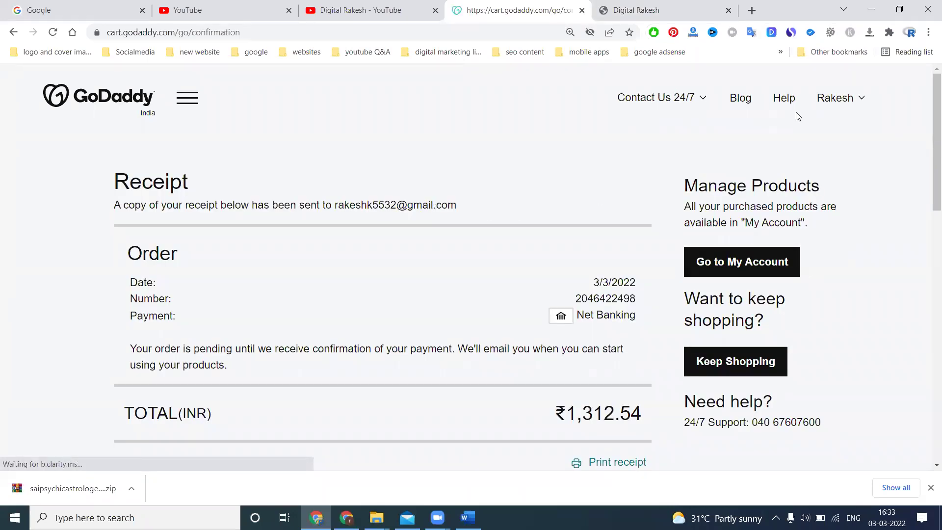
- Look over the order receipt and open the account's My Products page
scroll(444, 265, "down", 3)
scroll(455, 262, "up", 3)
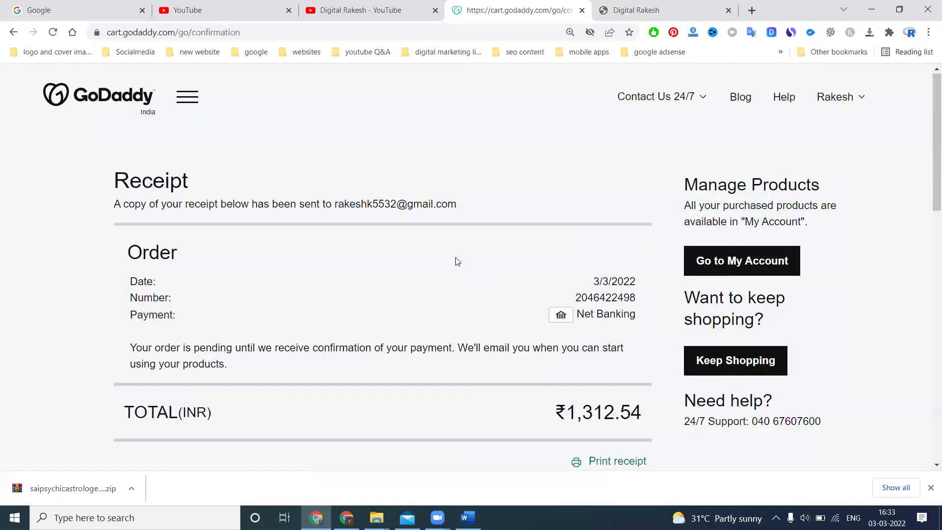
left_click(837, 98)
left_click(731, 223)
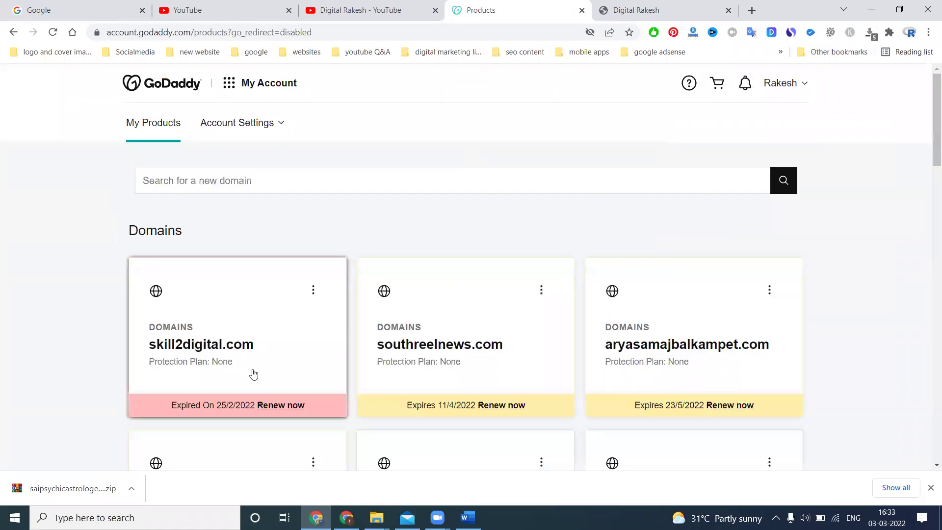
- Open the settings of skill2digital.com from the domain list and take its renewal to the cart again
scroll(275, 380, "down", 1)
scroll(275, 381, "down", 2)
left_click(275, 376)
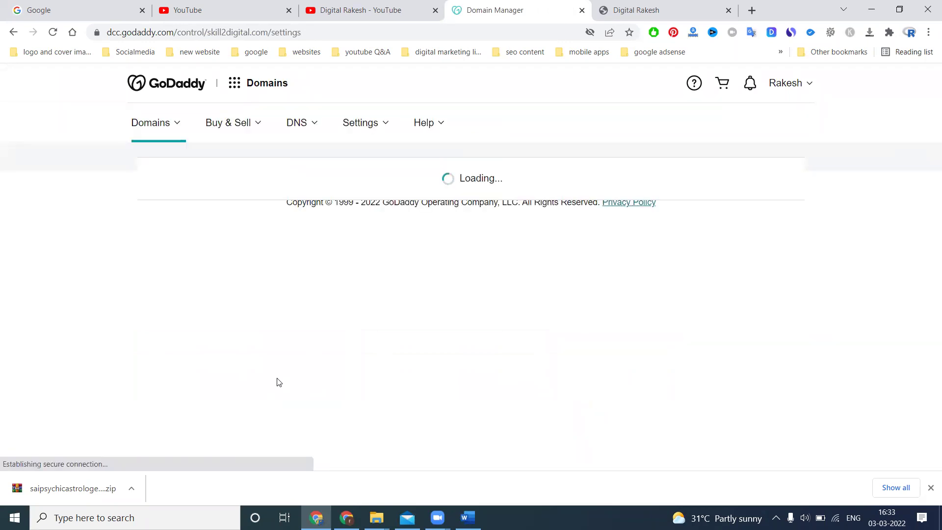
scroll(315, 300, "down", 7)
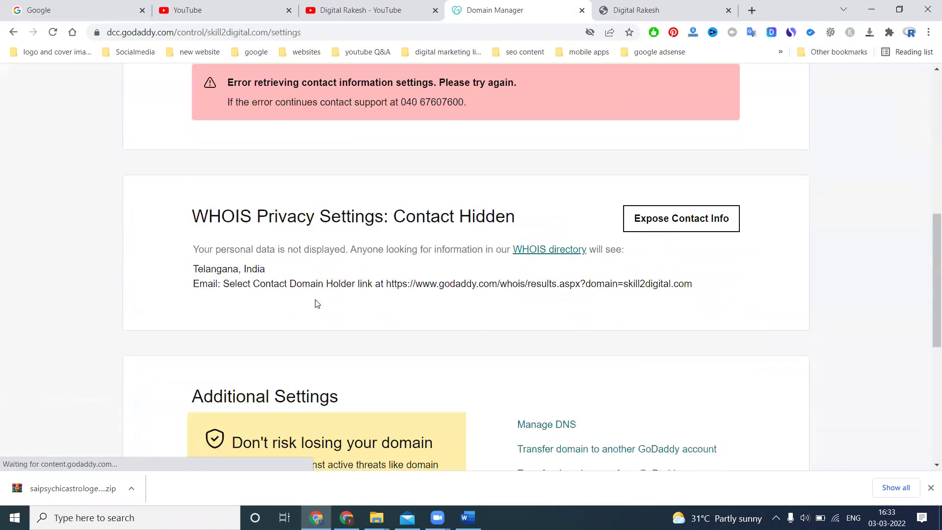
scroll(315, 303, "up", 8)
left_click(317, 299)
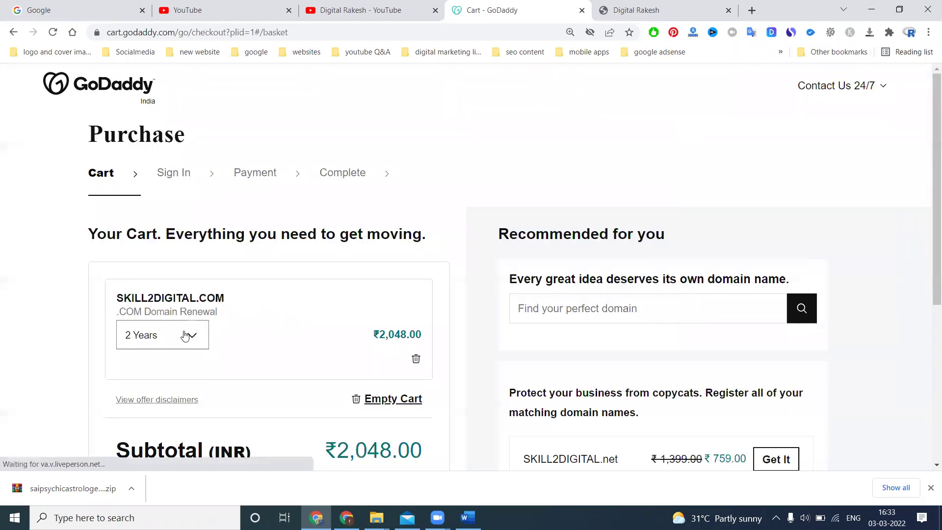
- Set the skill2digital.com renewal to 1 Year in the cart and proceed to the payment stage
left_click(183, 334)
left_click(147, 184)
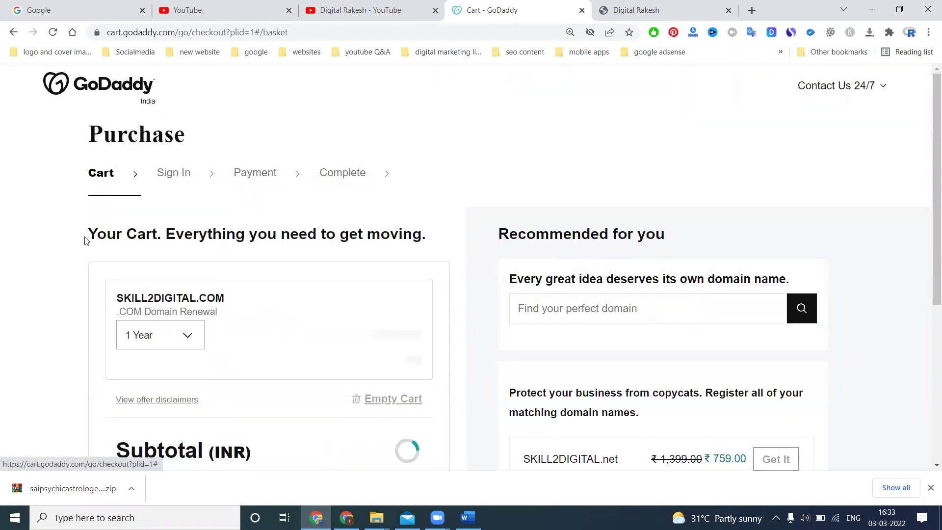
scroll(95, 246, "down", 3)
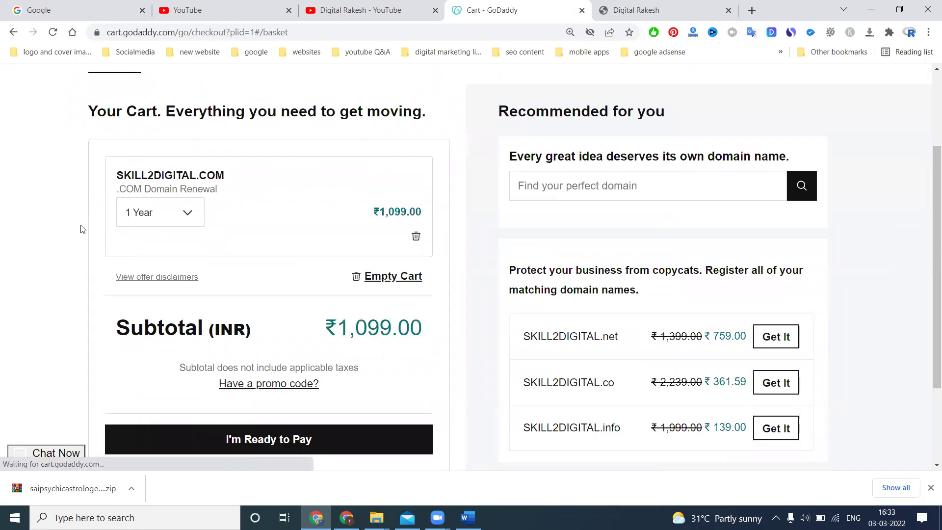
scroll(80, 227, "down", 3)
left_click(264, 317)
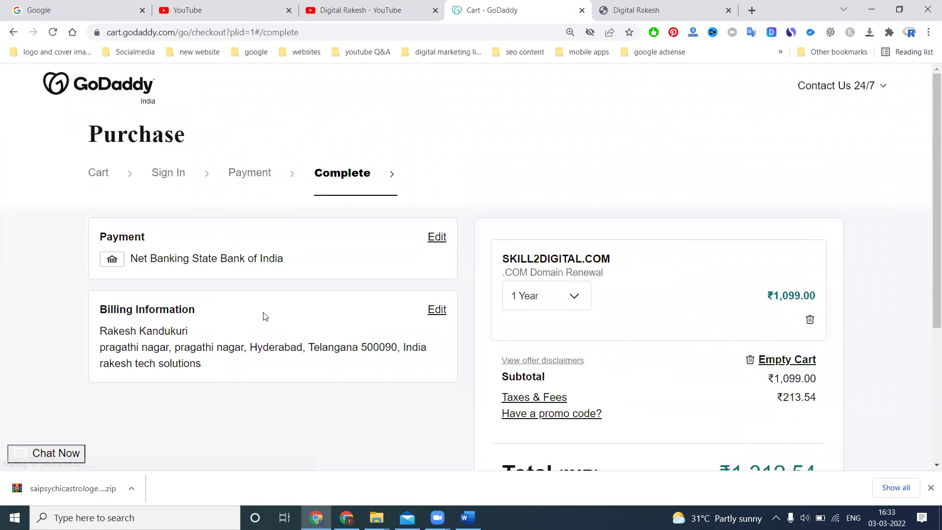
- Change the payment method to the Visa card and turn off auto-renewal for all products on the order
left_click(436, 238)
scroll(47, 253, "down", 4)
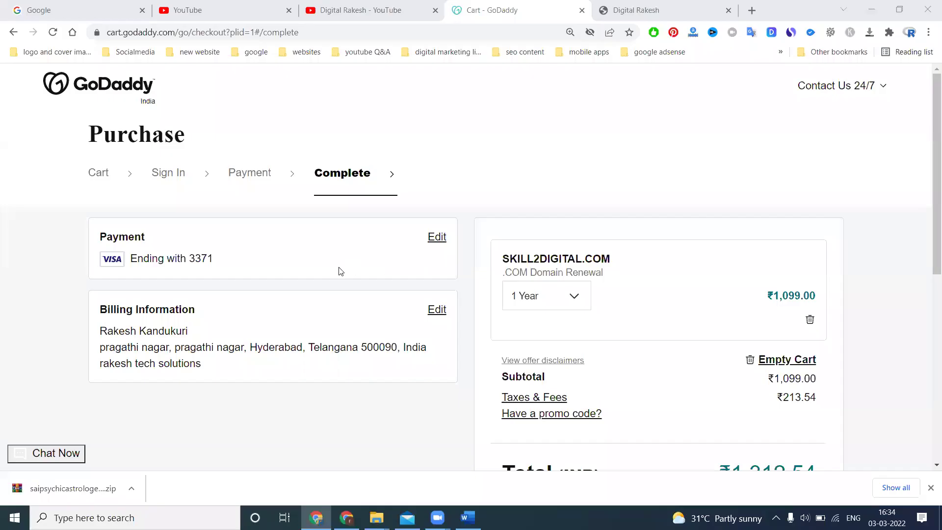
scroll(457, 297, "down", 1)
scroll(459, 298, "down", 3)
left_click(497, 347)
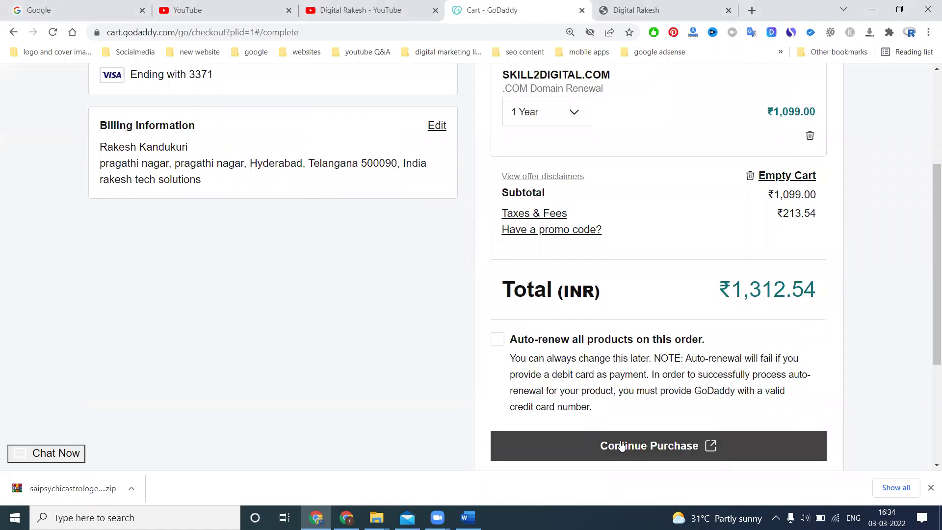
- Compare the checkout total for a 2 Years renewal term, ending back on 1 Year
scroll(577, 270, "up", 1)
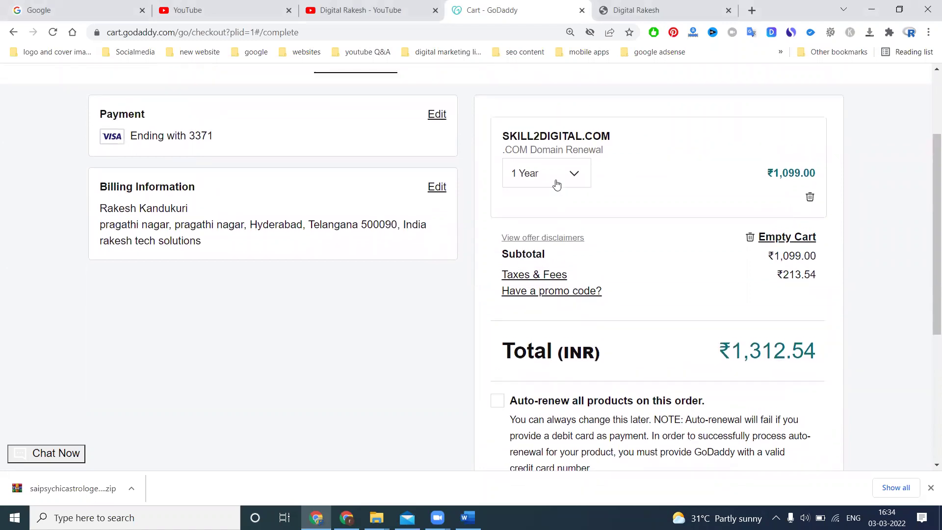
left_click(553, 176)
left_click(532, 231)
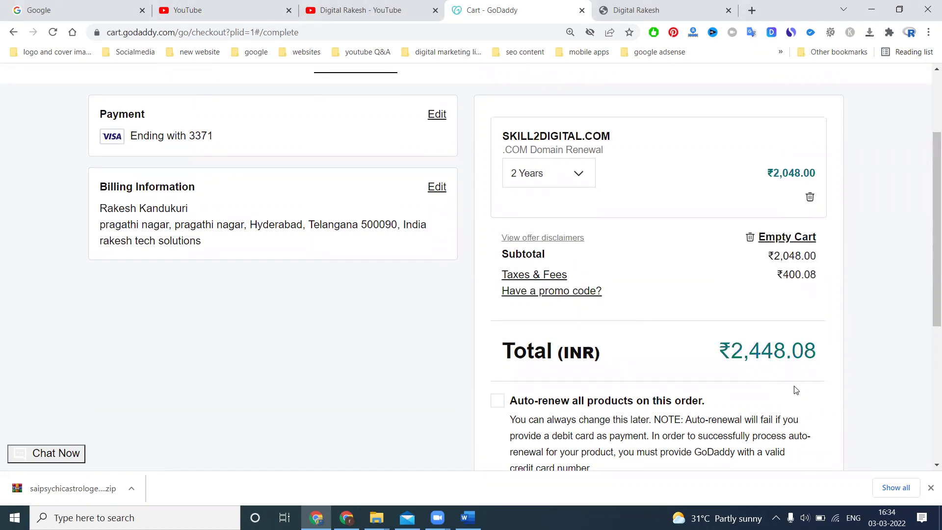
left_click(528, 176)
left_click(530, 209)
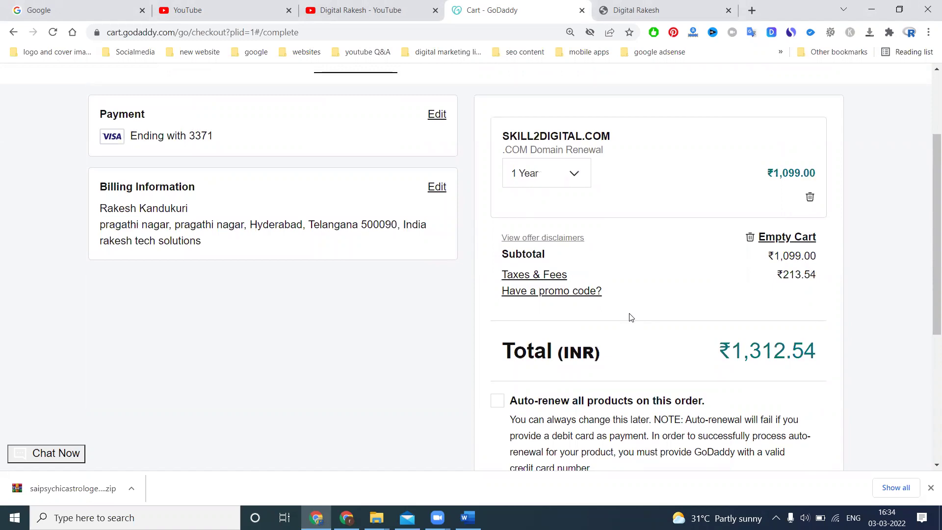
- Continue the purchase with the Visa card, decline saving the bank password in the browser, and review the order receipt
scroll(606, 382, "down", 3)
left_click(606, 393)
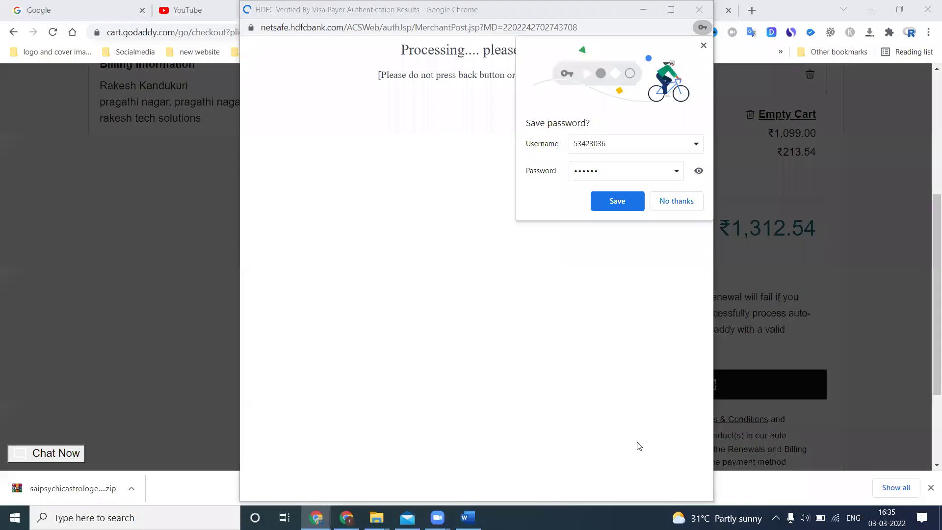
left_click(674, 199)
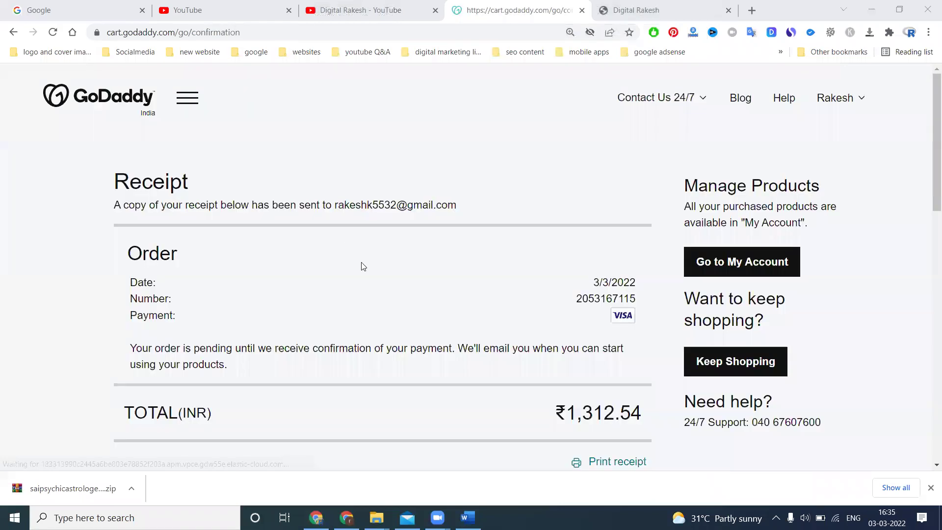
scroll(361, 265, "down", 3)
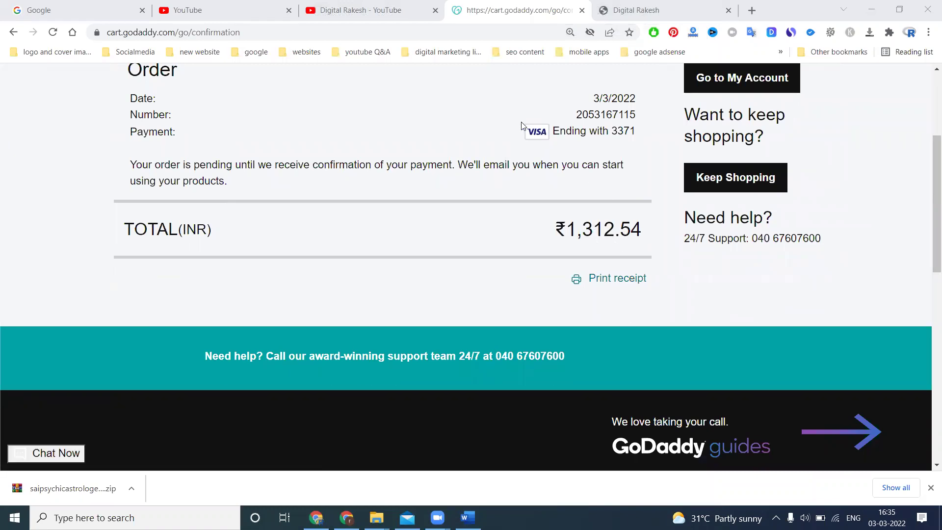
scroll(523, 126, "up", 4)
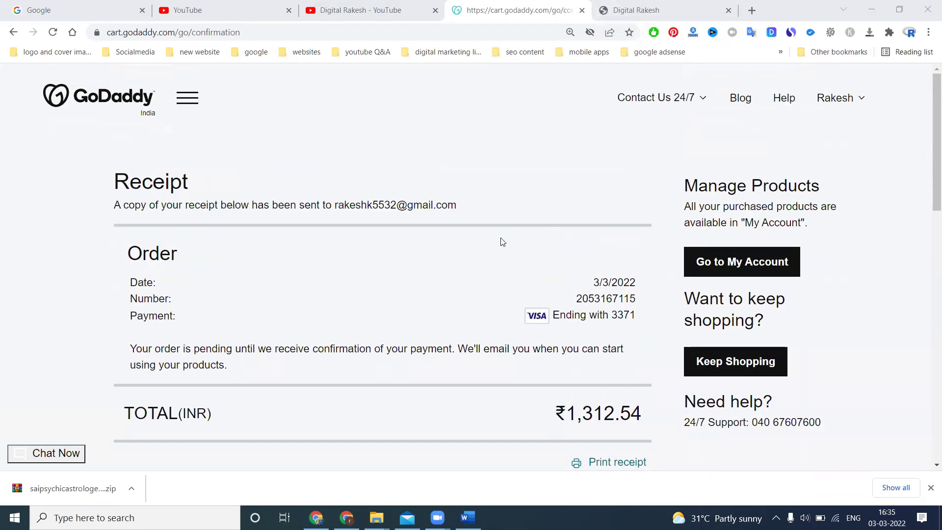
- Load skill2digital.com in a new browser tab to check whether the site opens
left_click(752, 10)
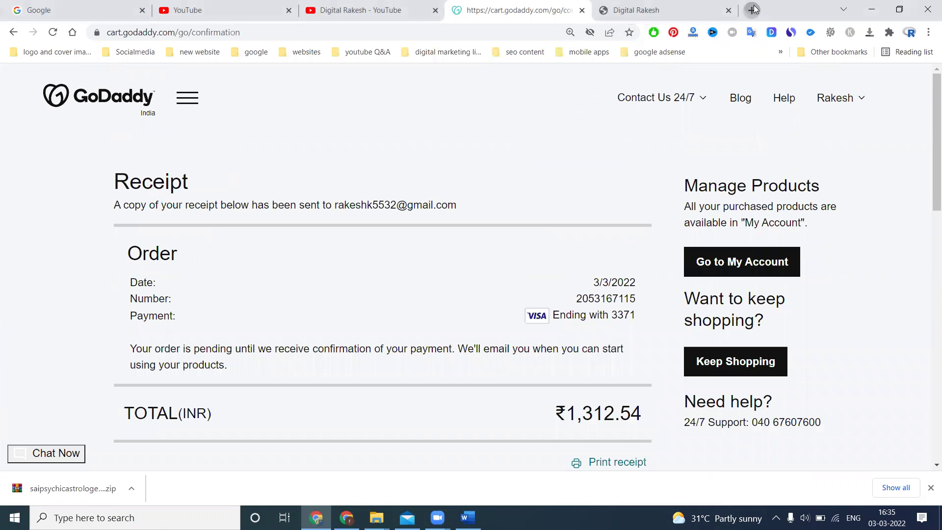
type("skill2digital.com")
key("Return")
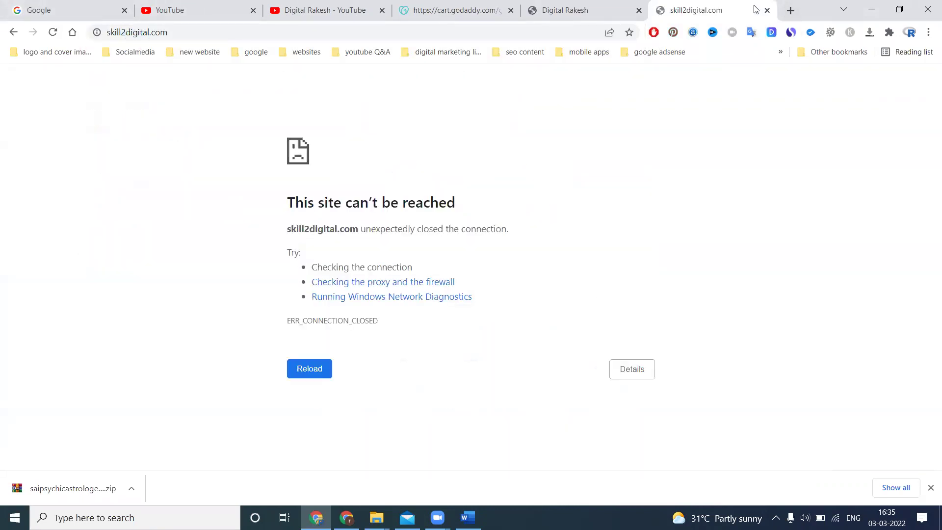
- Return to the GoDaddy receipt and open My Products to check the domains' expiry status
left_click(456, 7)
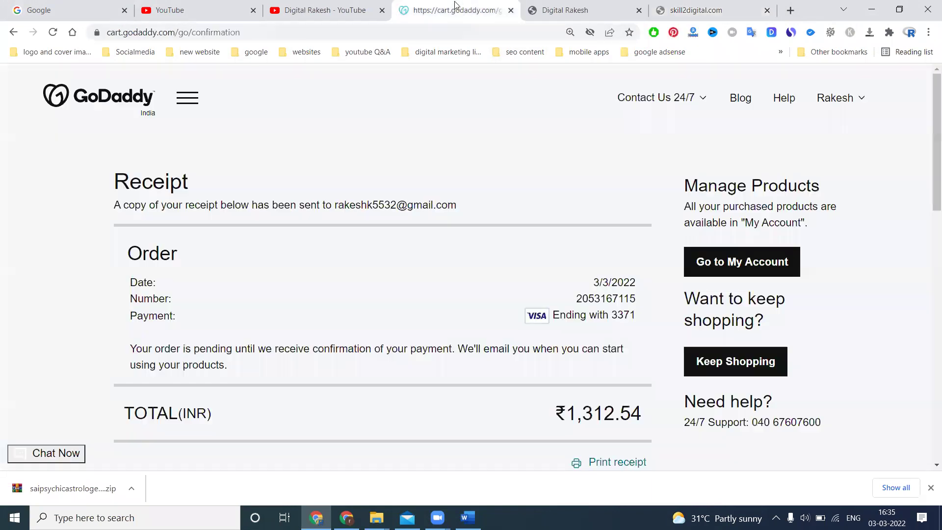
scroll(551, 238, "down", 1)
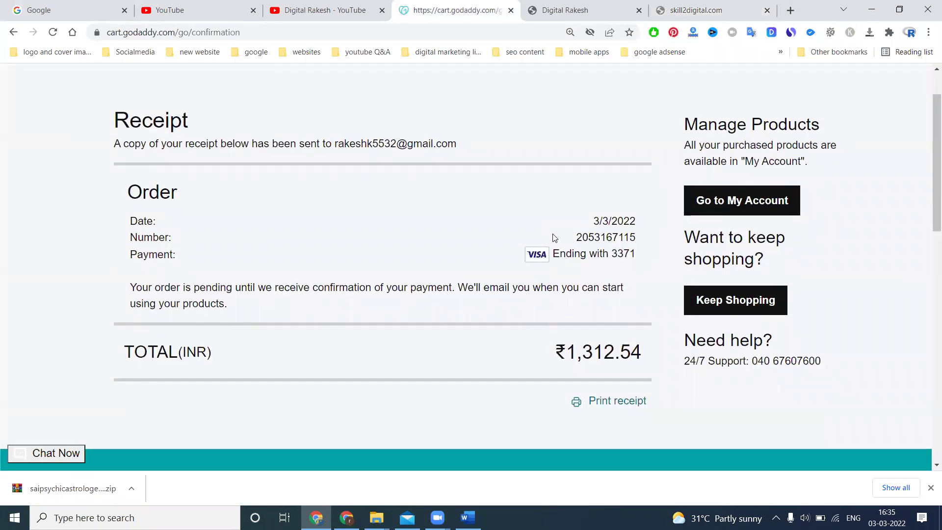
scroll(891, 185, "up", 1)
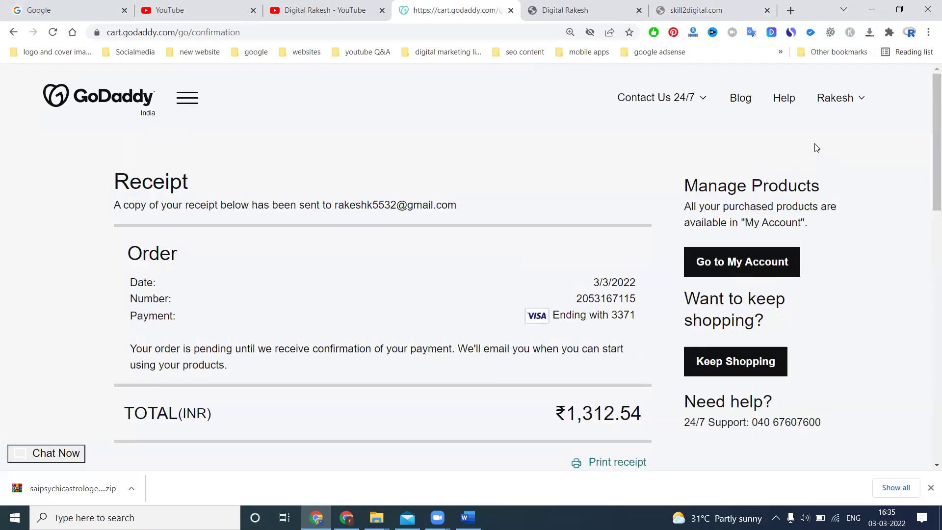
left_click(845, 99)
left_click(719, 225)
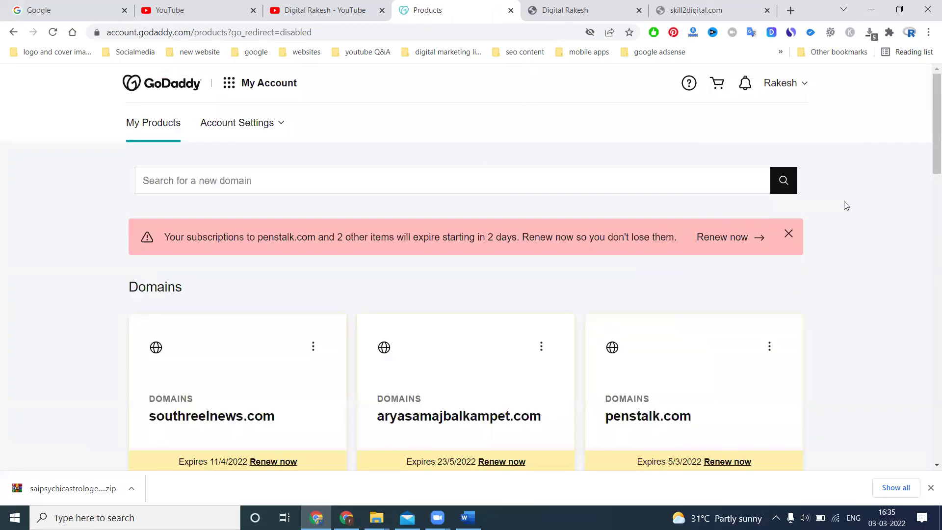
scroll(915, 192, "down", 2)
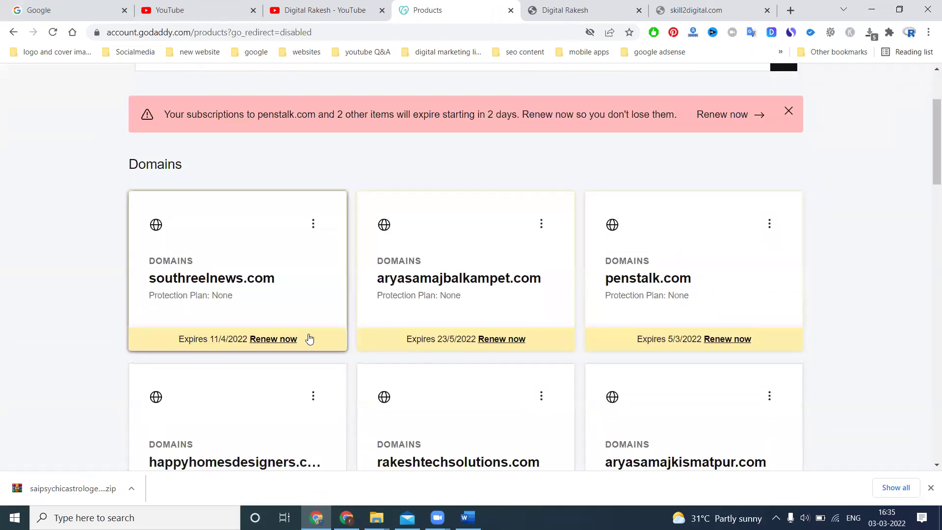
- Open the billing subscriptions through the southreelnews.com renewal link and add the PENSTALK.COM renewal to the cart
left_click(274, 339)
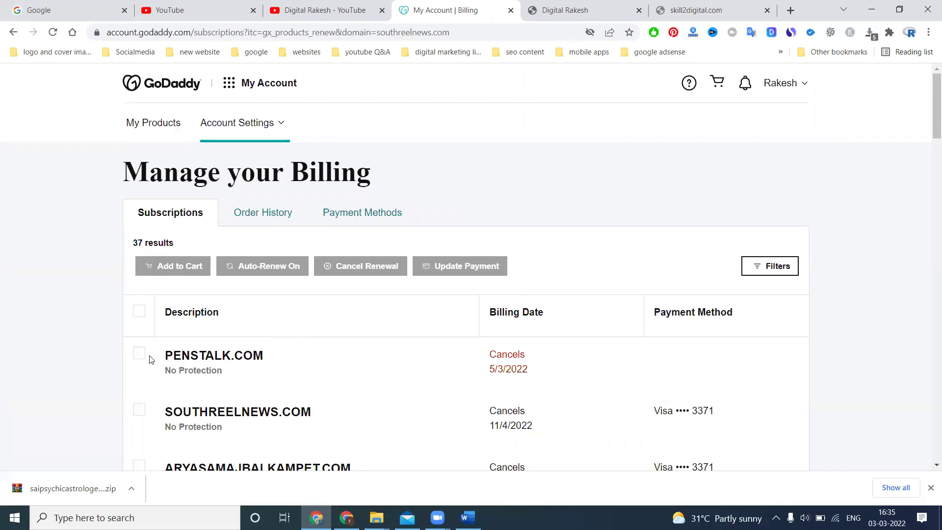
left_click(139, 359)
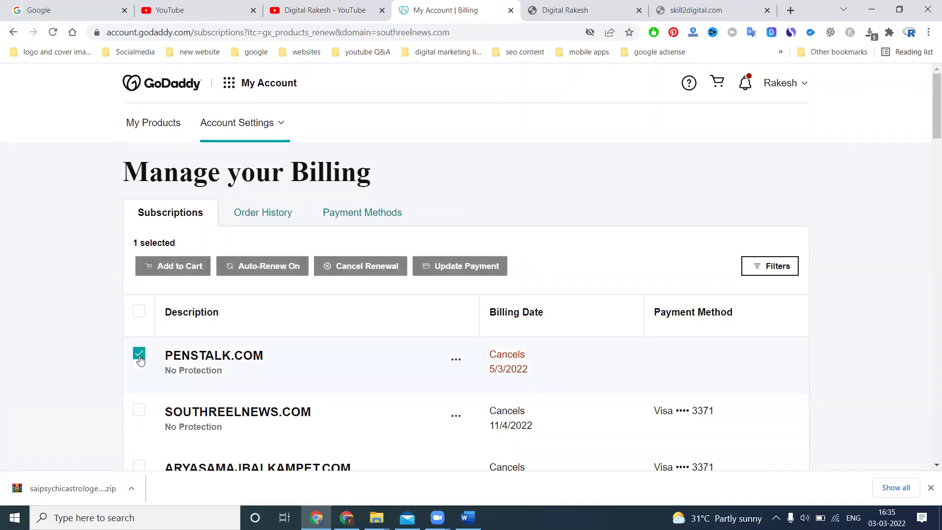
left_click(187, 267)
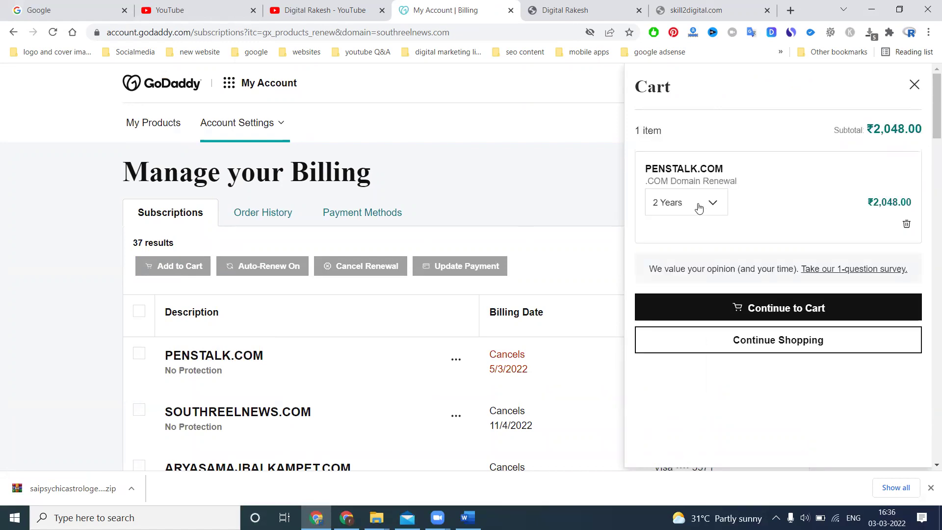
- Show the renewal term options for PENSTALK.COM in the cart and add the SOUTHREELNEWS.COM renewal as well
left_click(697, 206)
scroll(684, 294, "down", 3)
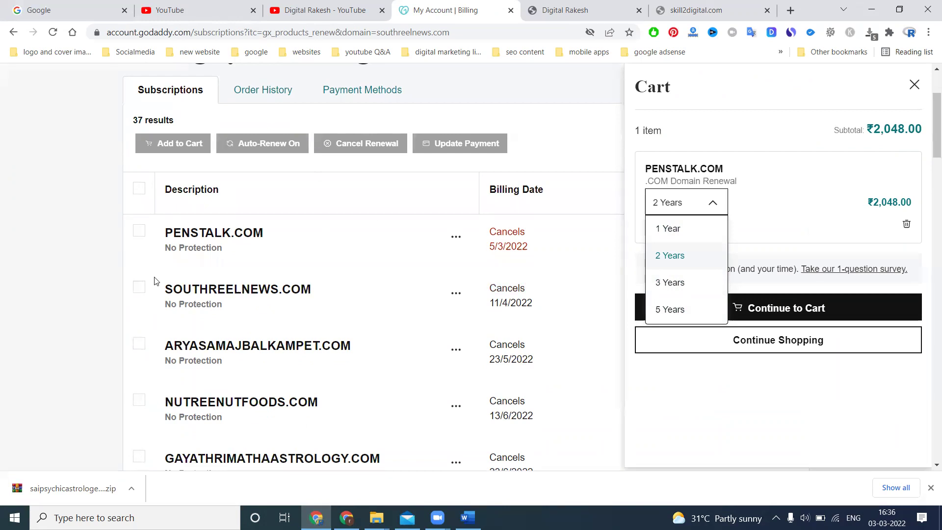
left_click(140, 288)
left_click(172, 144)
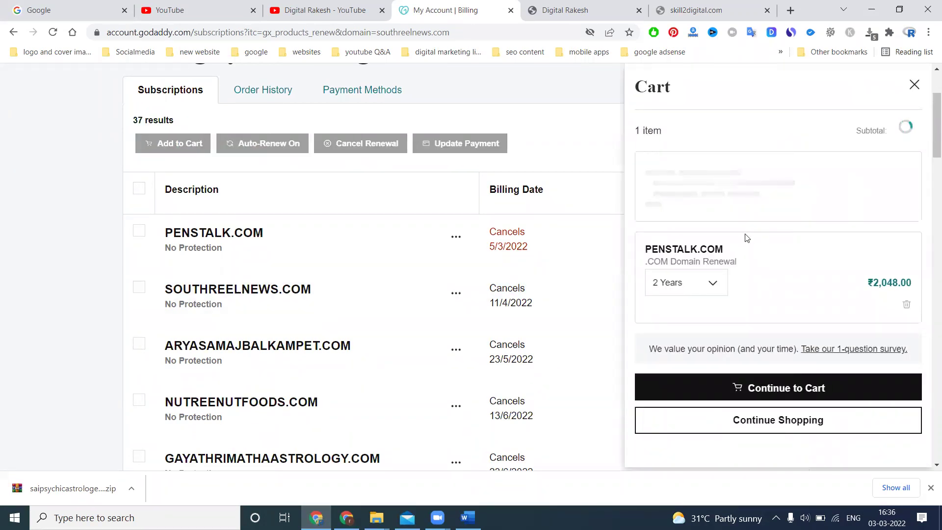
- Show the renewal term options for SOUTHREELNEWS.COM in the cart and look through the other expiring domains in the subscriptions list
left_click(686, 312)
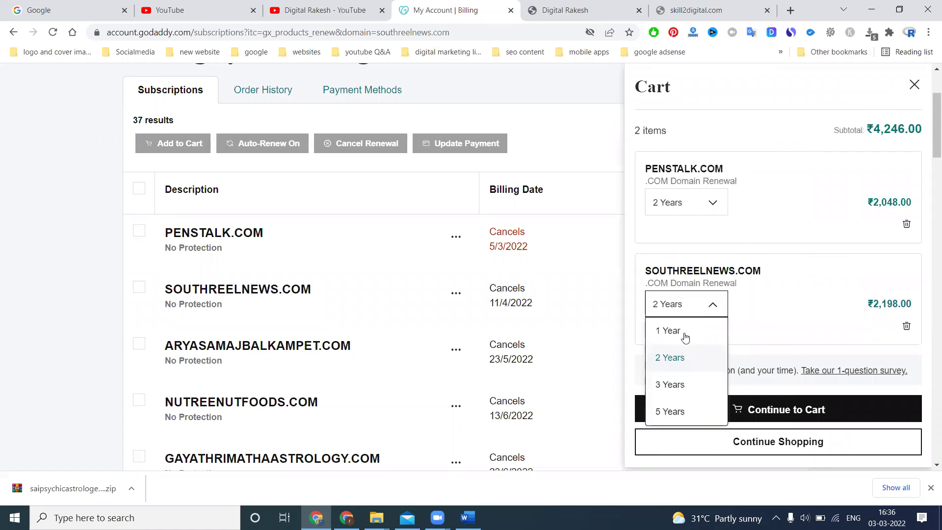
scroll(684, 365, "down", 3)
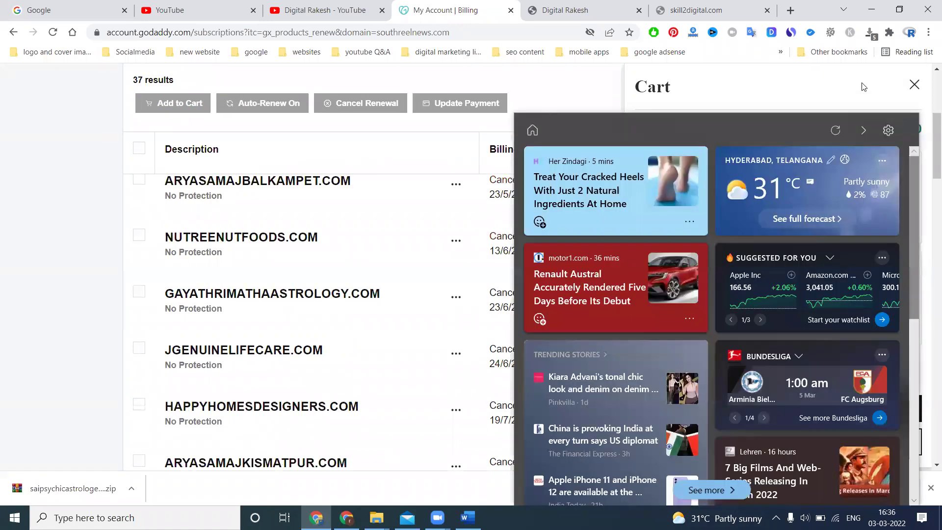
left_click(856, 83)
- Remove the PENSTALK.COM and SOUTHREELNEWS.COM renewals from the cart and close the cart
left_click(907, 224)
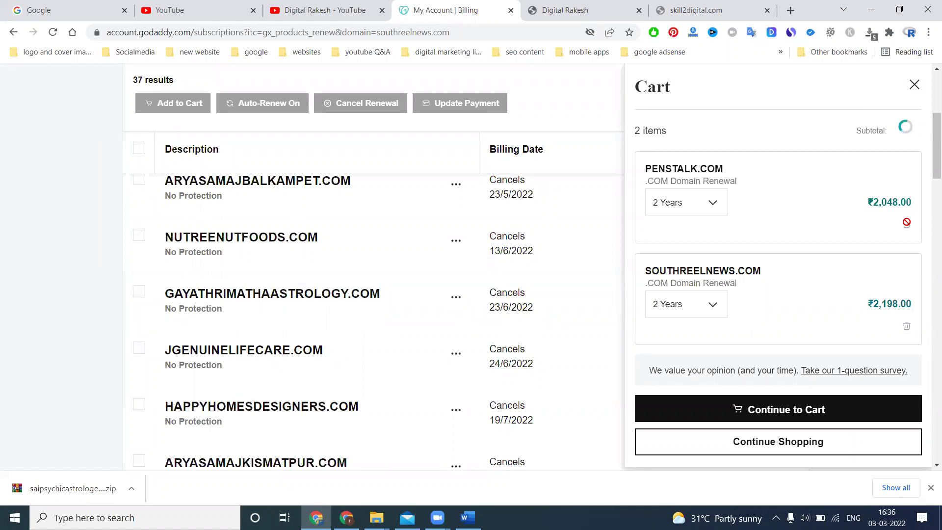
left_click(907, 223)
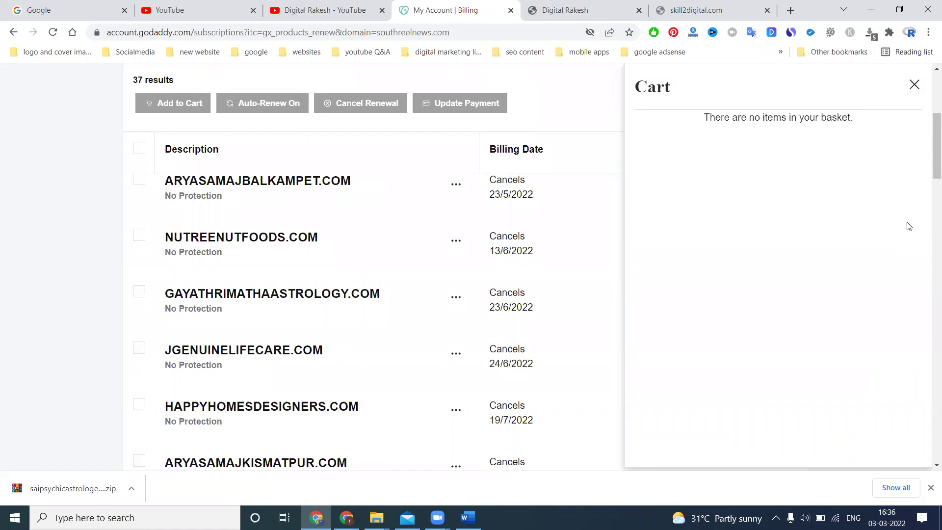
left_click(914, 85)
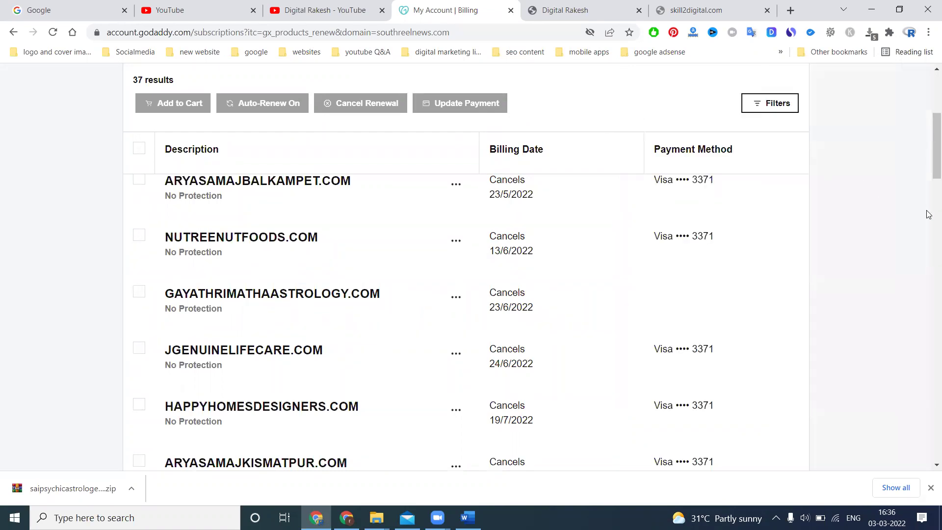
- Review the first domains in the subscriptions list and switch to the YouTube channel's uploaded videos
scroll(849, 284, "up", 5)
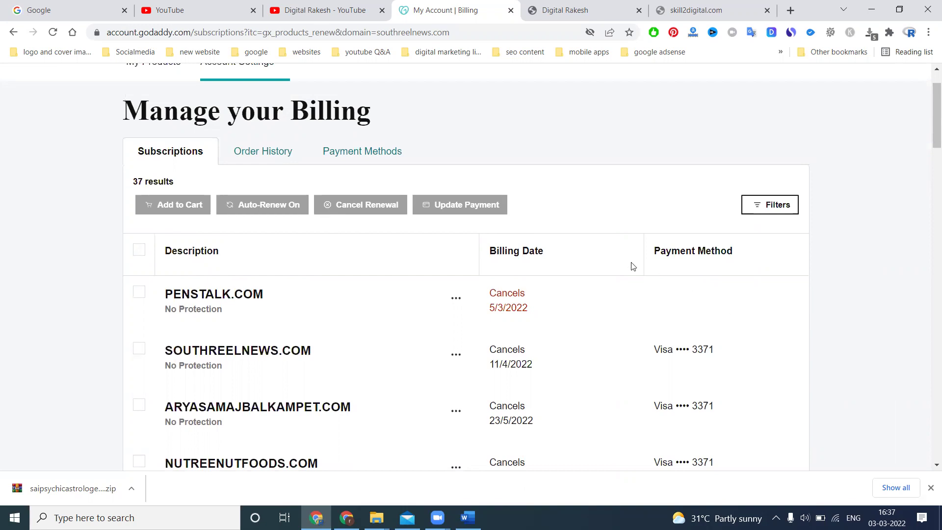
left_click(359, 14)
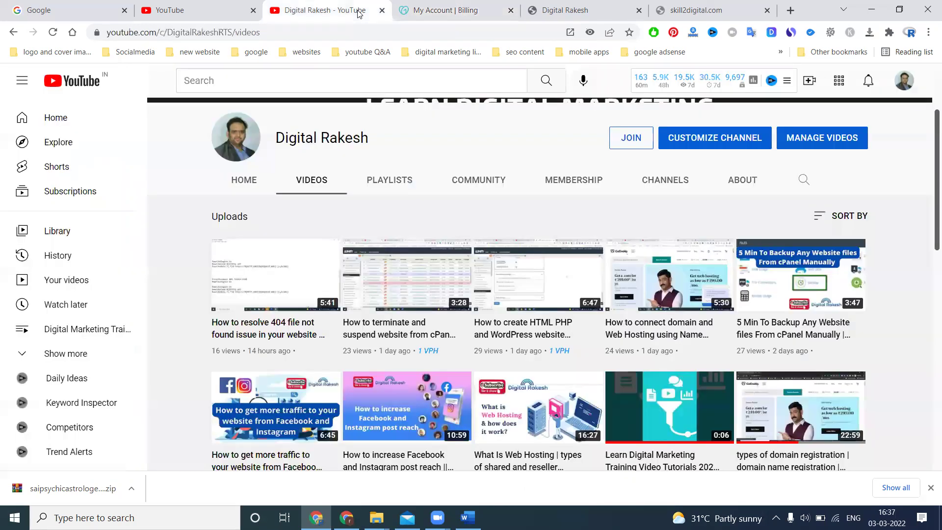